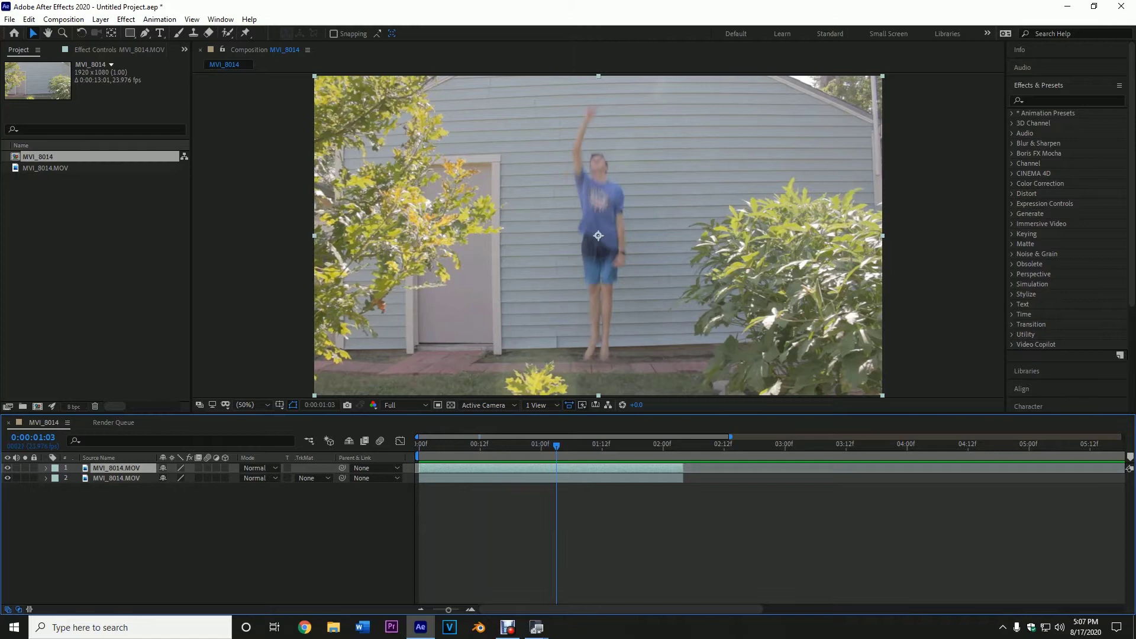
- Trim the end of the top MVI_8014.MOV layer at the mid-jump frame, 0:00:01:03
key("Page_Down")
key("Page_Down")
key("Page_Up")
key("Page_Up")
key("Page_Down")
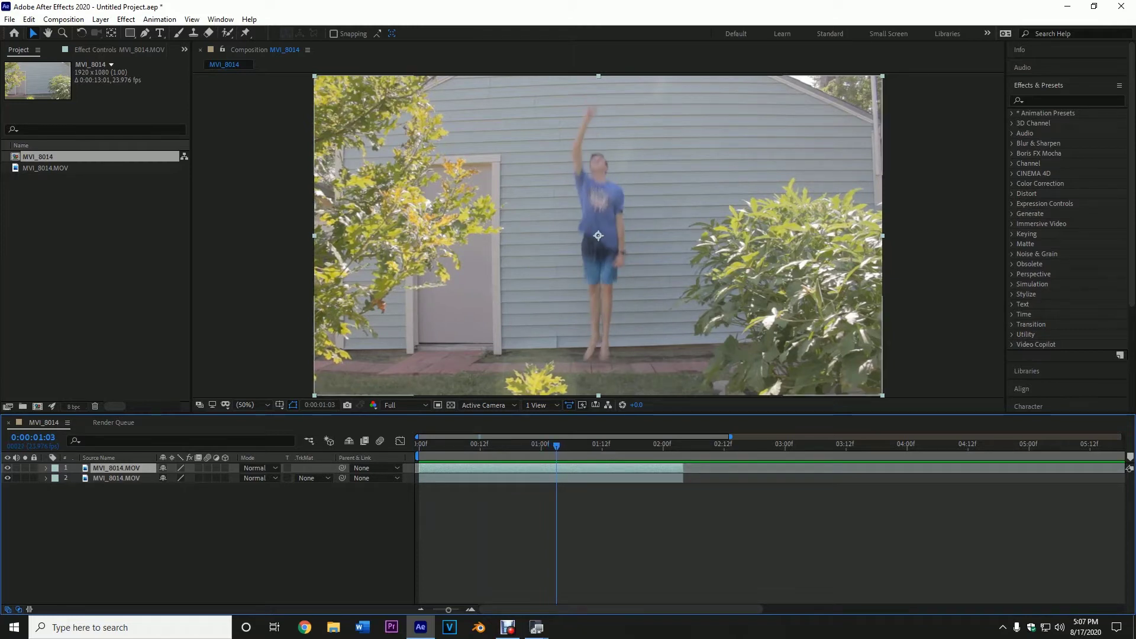
key("alt+bracketright")
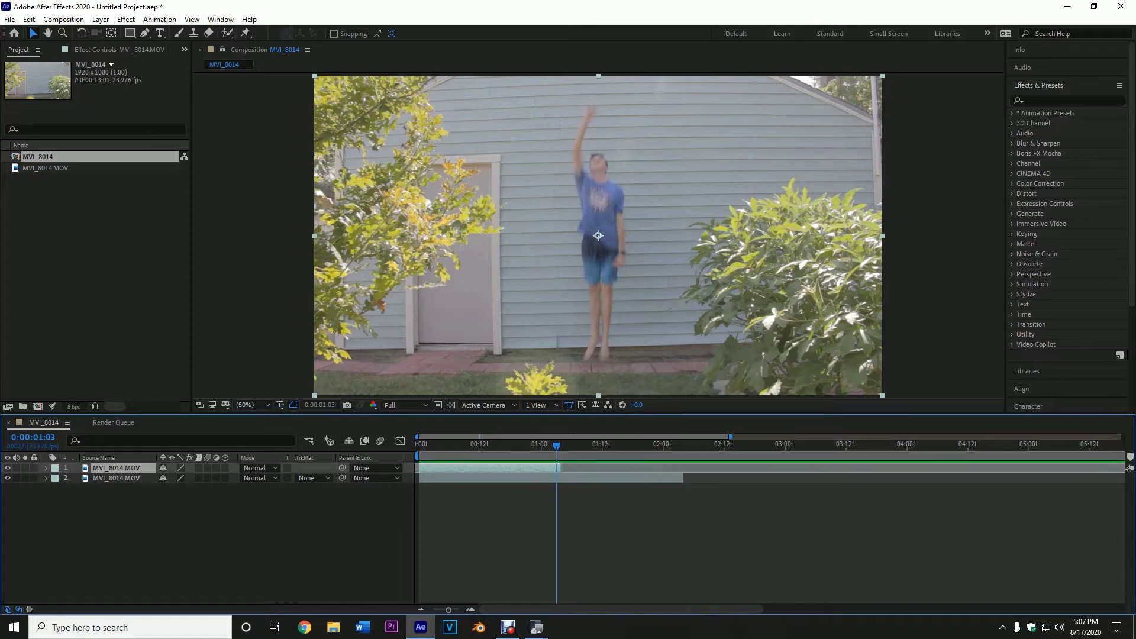
- Step through the frames around the top layer's trimmed end, temporarily hiding the lower layer, to examine the cut
key("Page_Down")
key("Page_Up")
key("Page_Up")
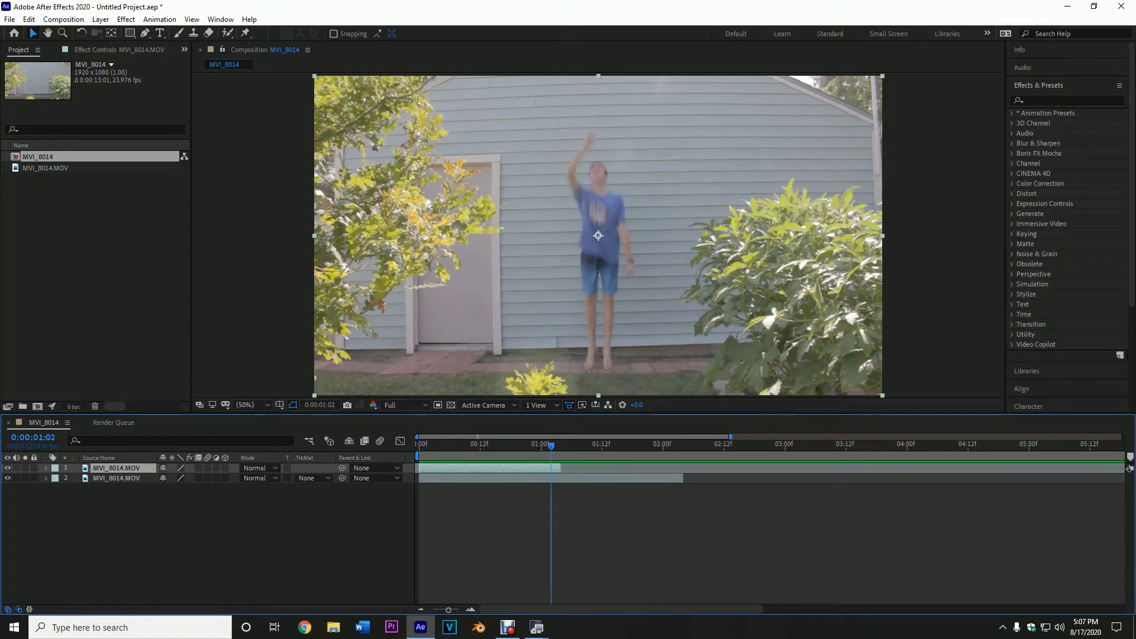
key("Page_Down")
key("Page_Down")
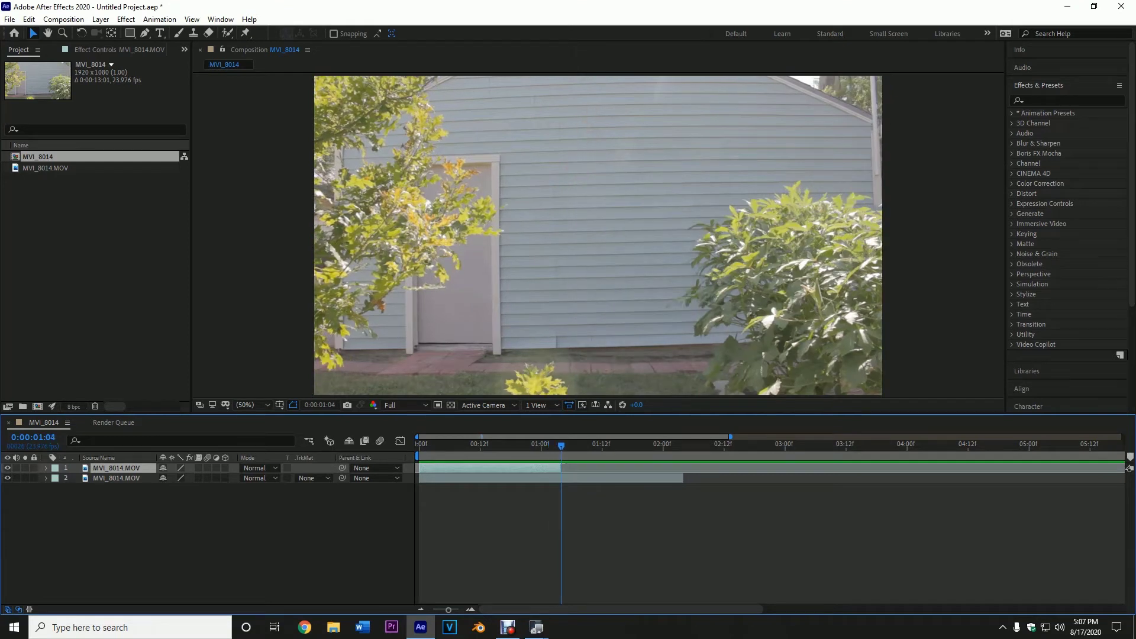
left_click(178, 532)
left_click(8, 478)
key("Page_Up")
key("Page_Down")
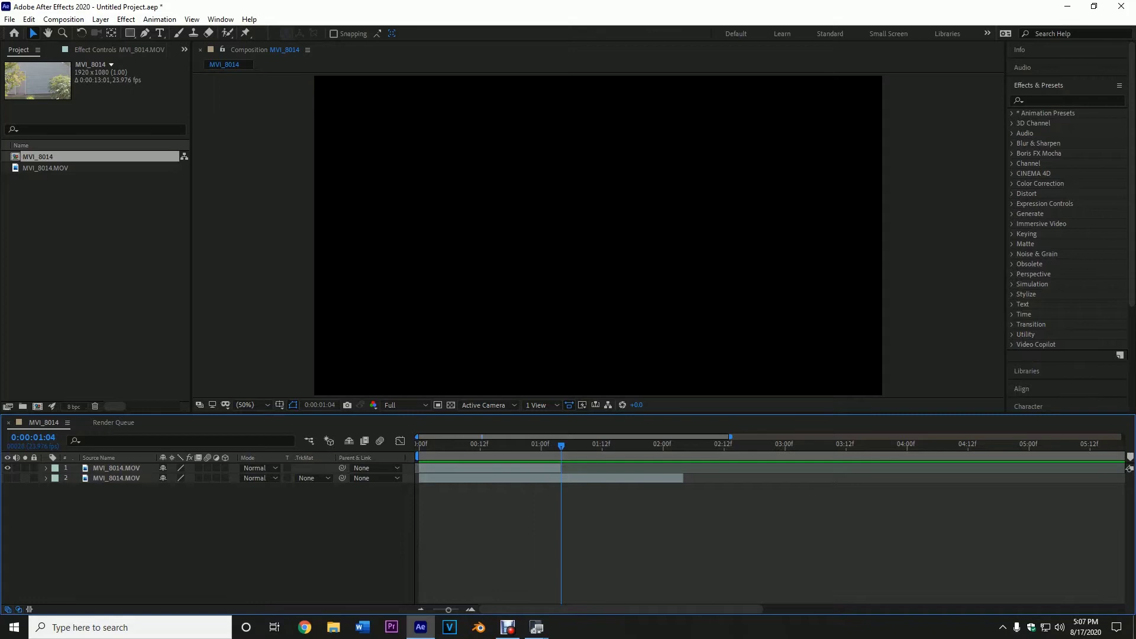
left_click(117, 478)
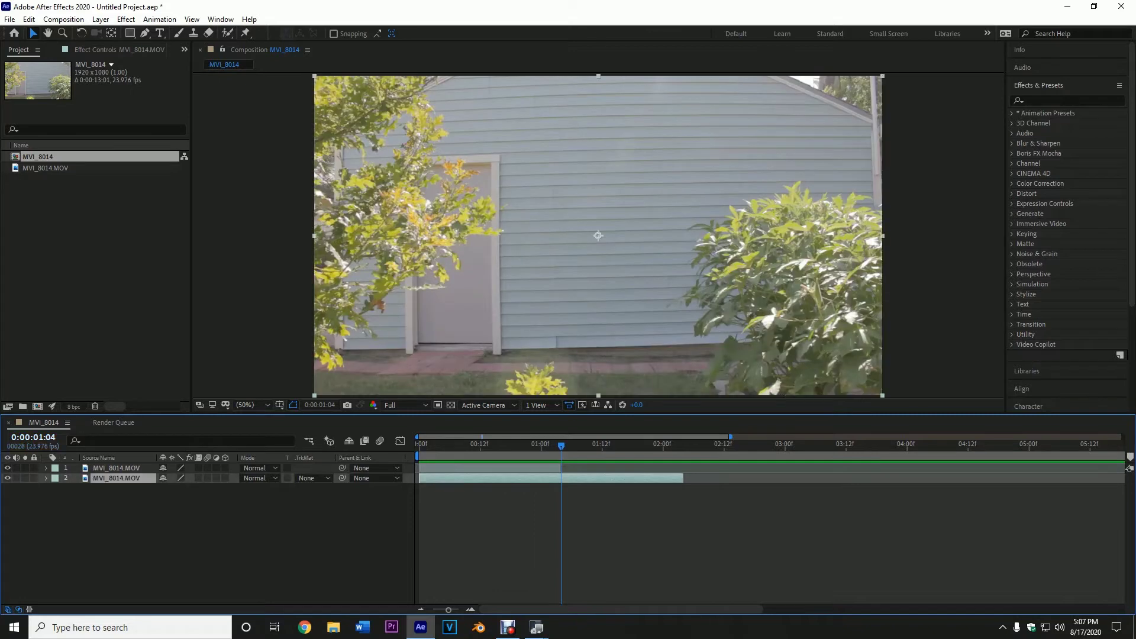
- Return to the first frame and preview the jump with both layers shown
left_click_drag(444, 444, 419, 445)
left_click(8, 468)
key("space")
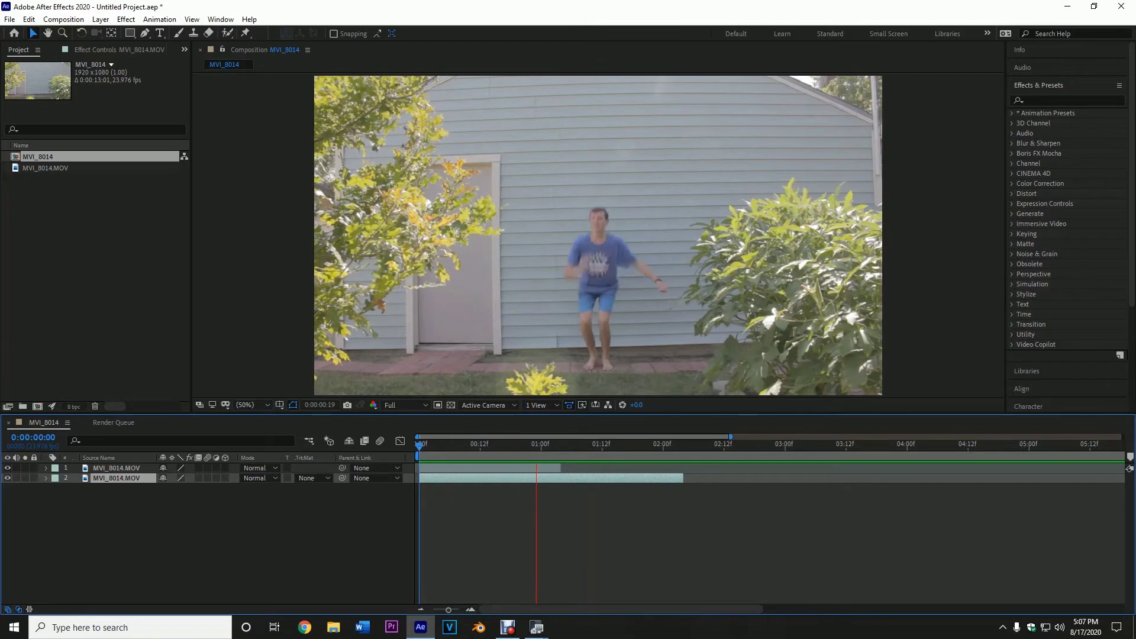
key("space")
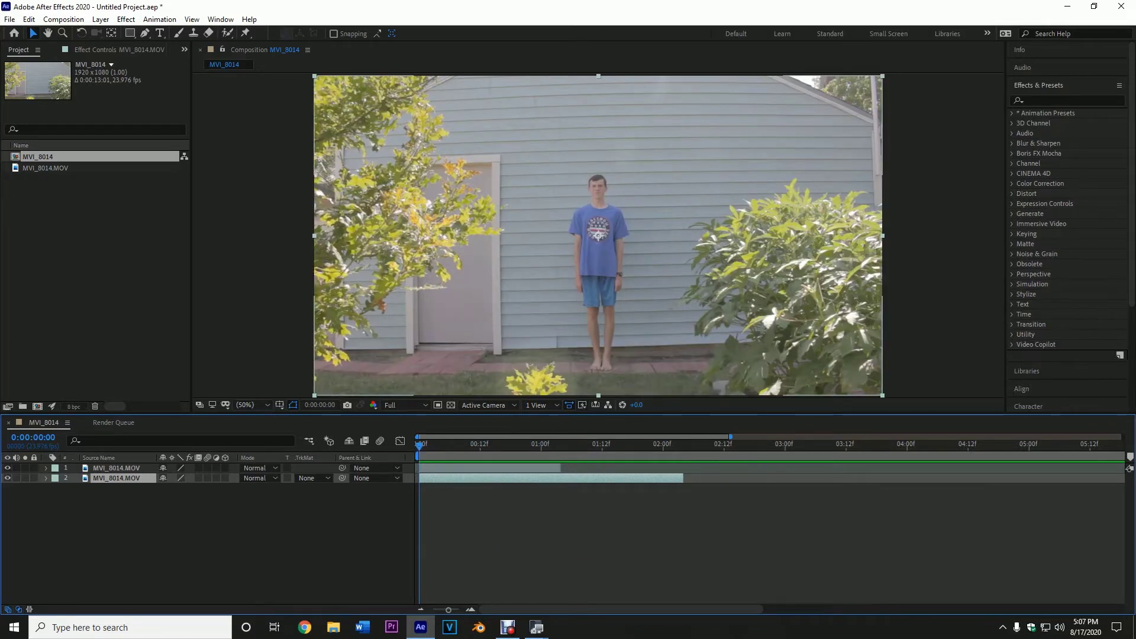
- Select the top layer, undo its accidental shift, and go to its last frame, 0:00:01:03, with the Pen tool active
left_click_drag(490, 468, 495, 468)
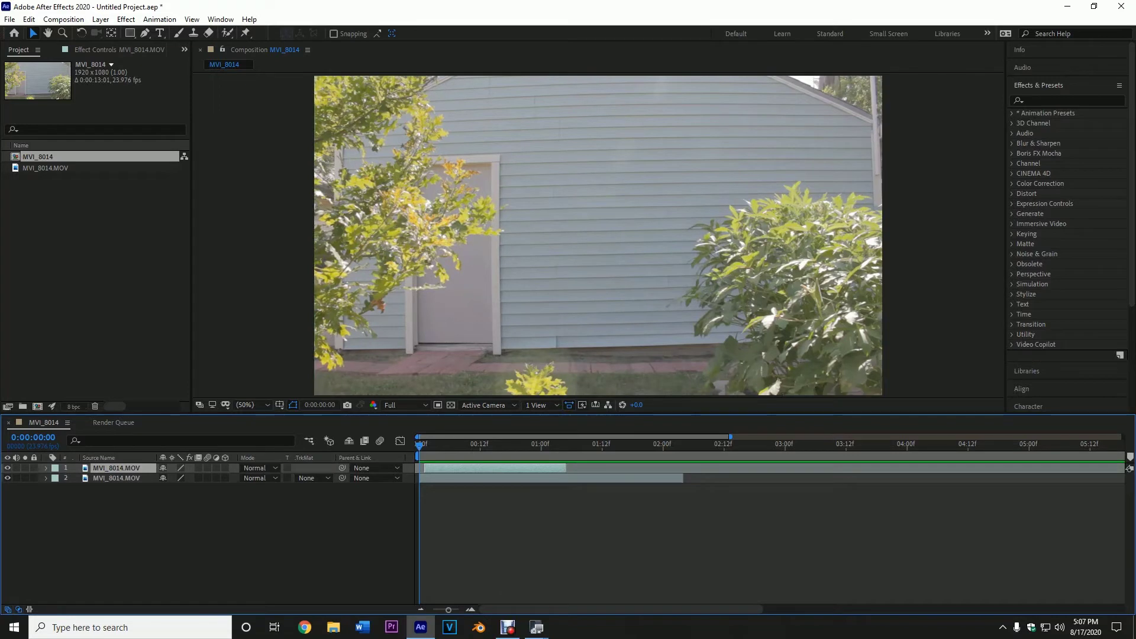
key("ctrl+z")
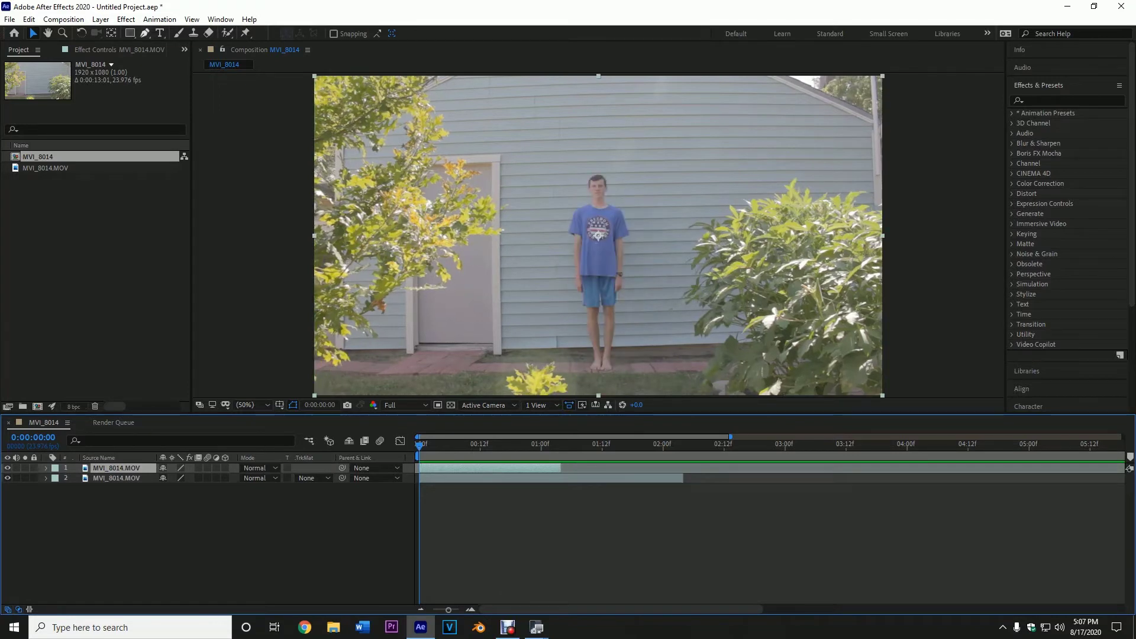
key("g")
scroll(615, 244, "up", 6)
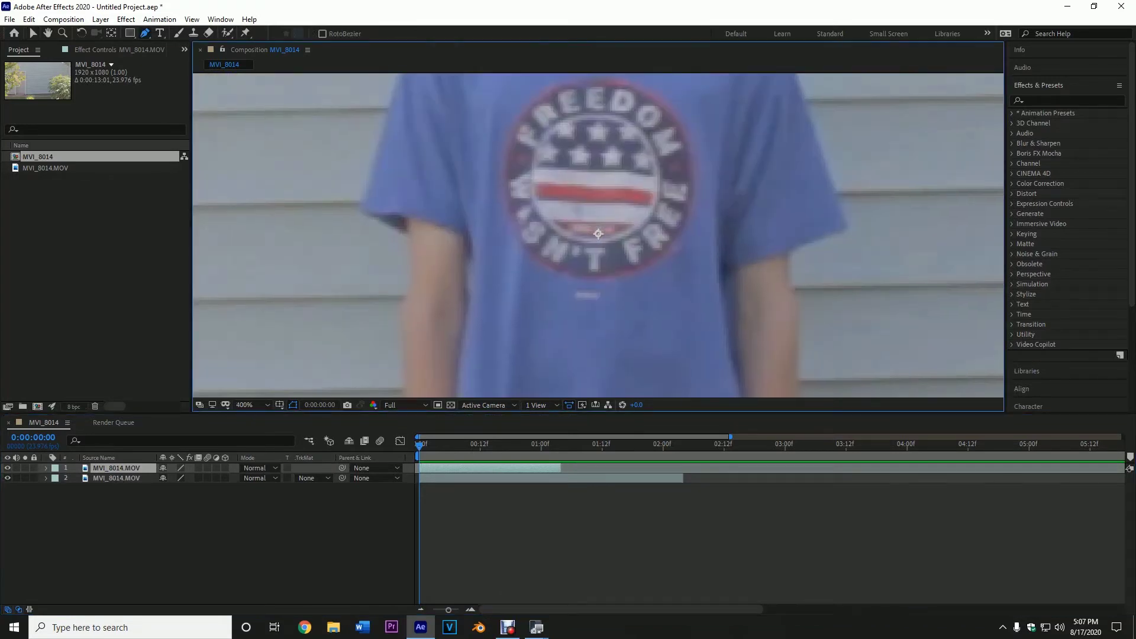
scroll(535, 207, "down", 2)
key("o")
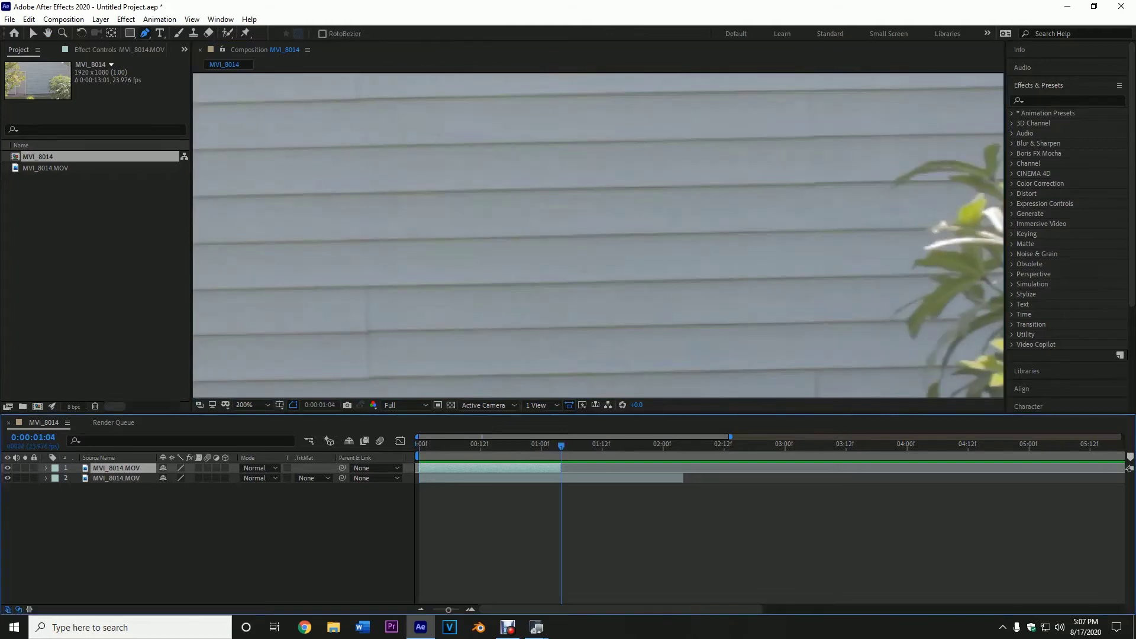
key("Page_Up")
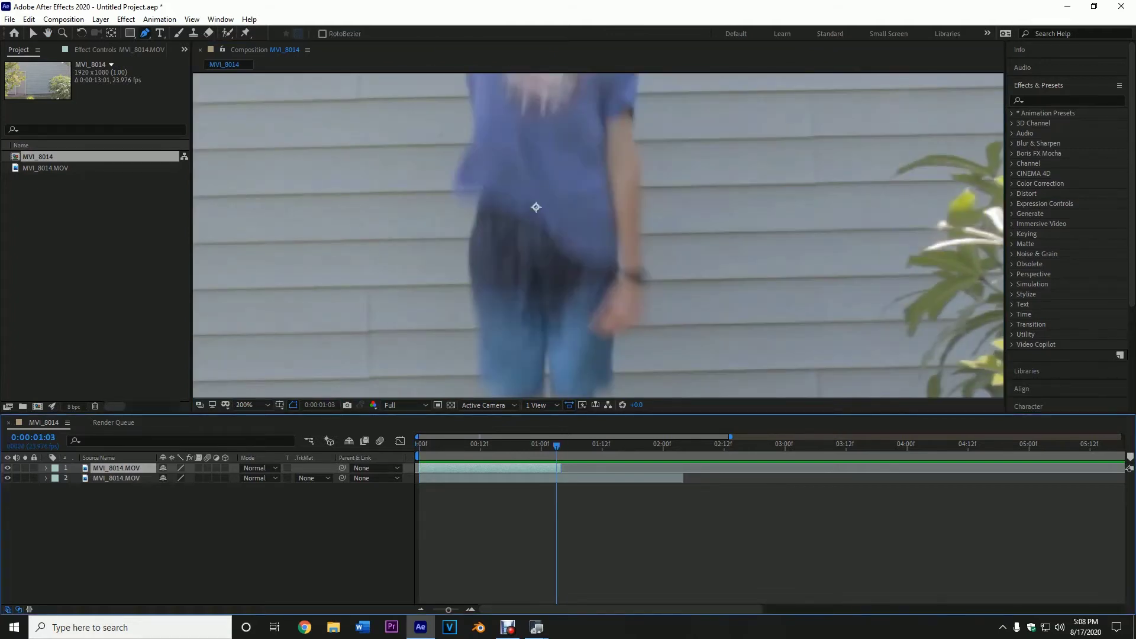
- Start a mask on the top layer along the outer edge of the lowered arm, up to the sleeve hem
scroll(598, 236, "down", 1)
left_click_drag(562, 284, 512, 149)
scroll(521, 237, "up", 2)
left_click_drag(491, 296, 628, 328)
scroll(597, 235, "down", 3)
scroll(616, 255, "up", 4)
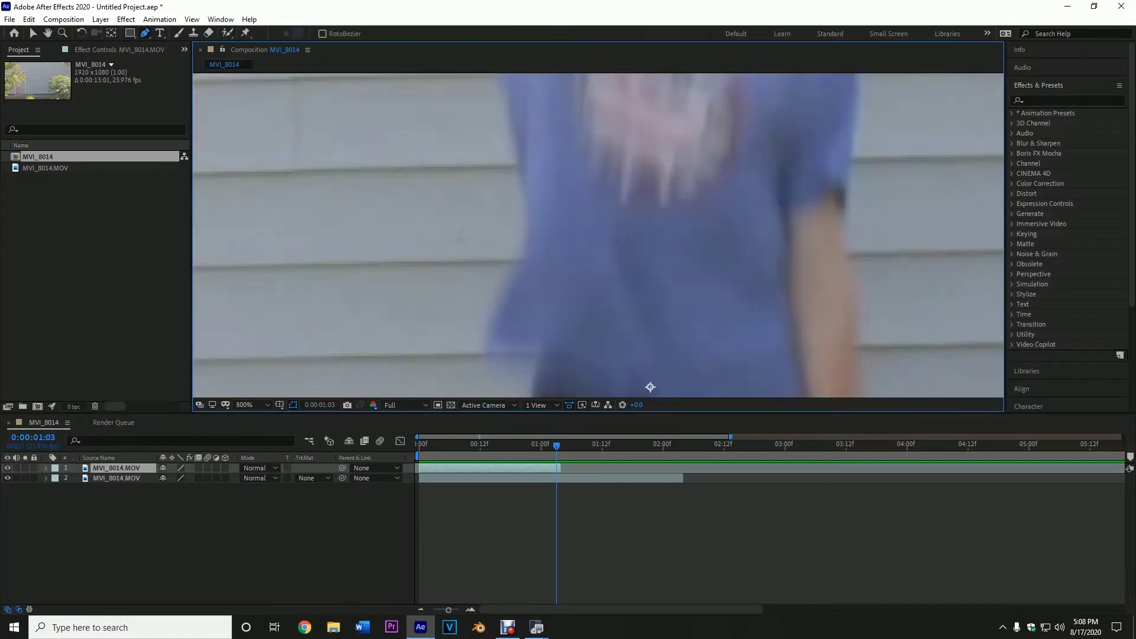
left_click_drag(769, 326, 430, 151)
left_click_drag(710, 207, 451, 278)
left_click(519, 287)
left_click_drag(526, 266, 547, 356)
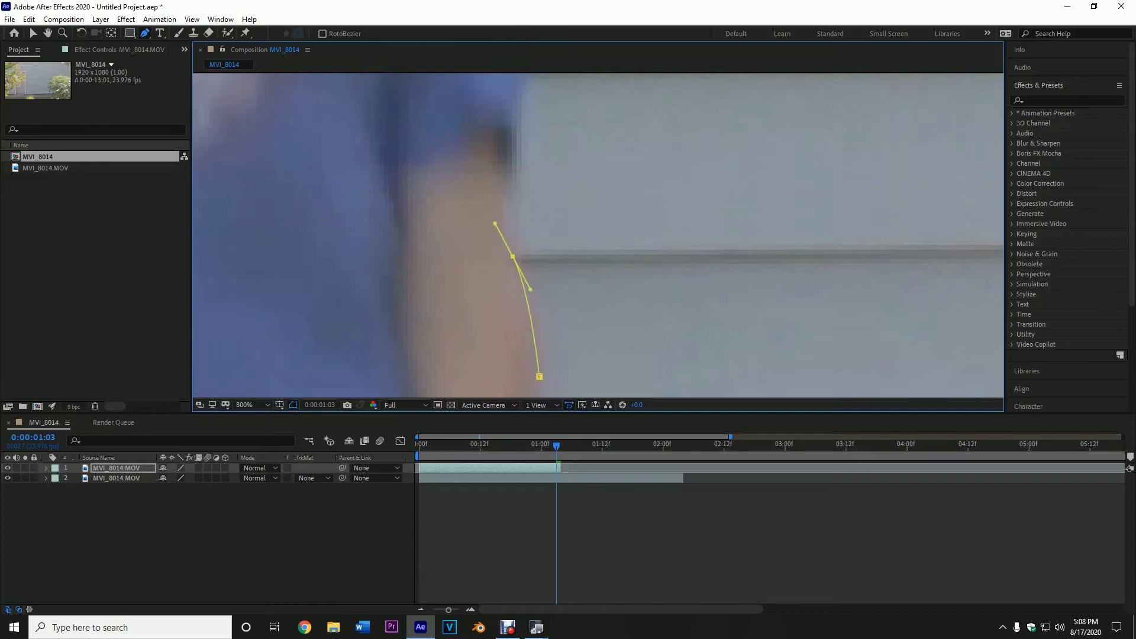
left_click(513, 140)
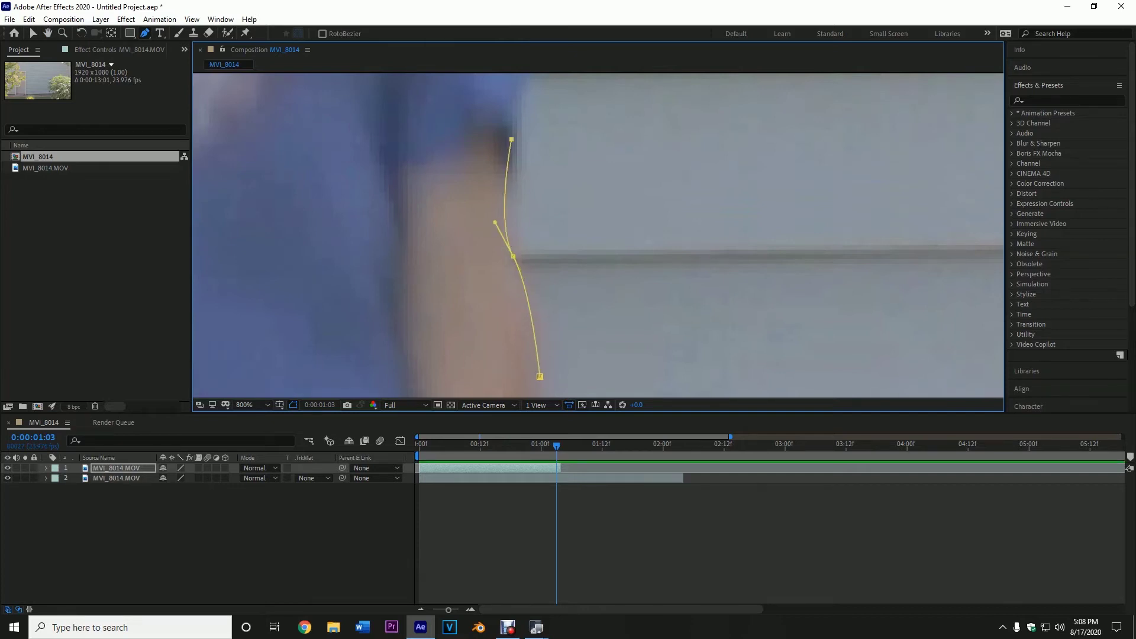
- Continue the mask outline up the outside of the sleeve and over the shoulder toward the neck
left_click_drag(515, 142, 516, 344)
left_click_drag(537, 203, 534, 381)
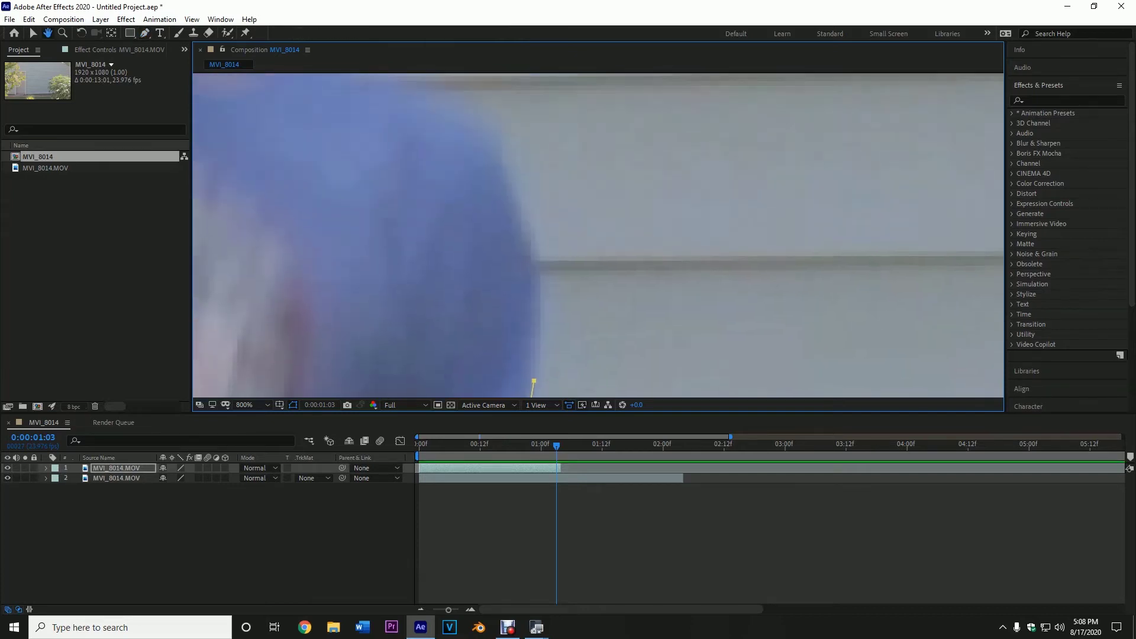
left_click_drag(536, 260, 593, 366)
left_click_drag(530, 262, 517, 256)
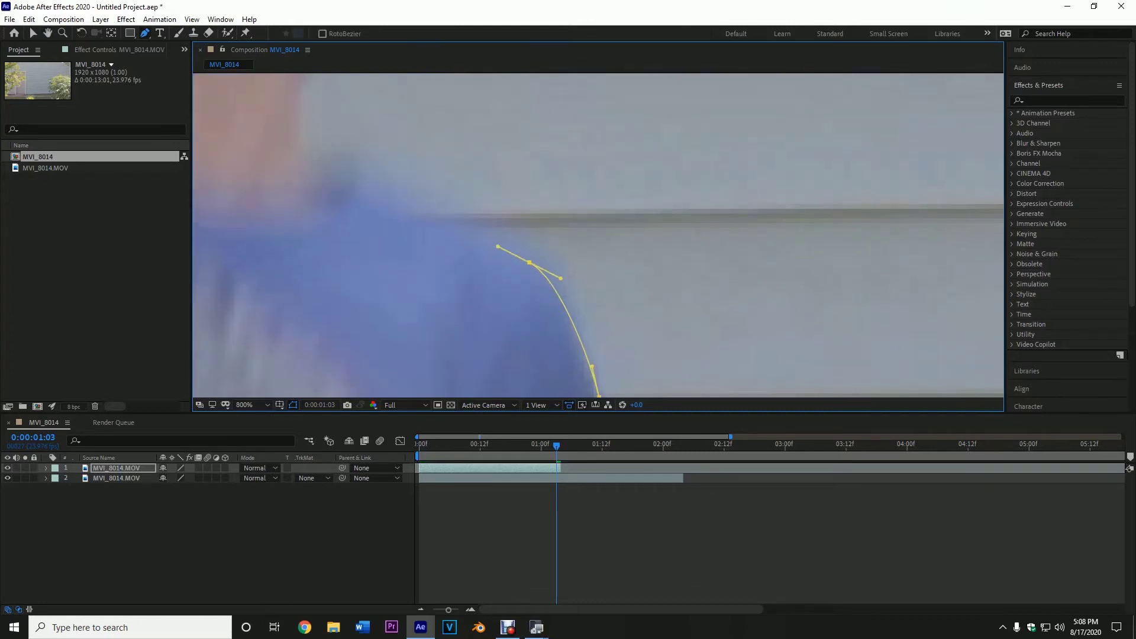
left_click_drag(604, 256, 572, 246)
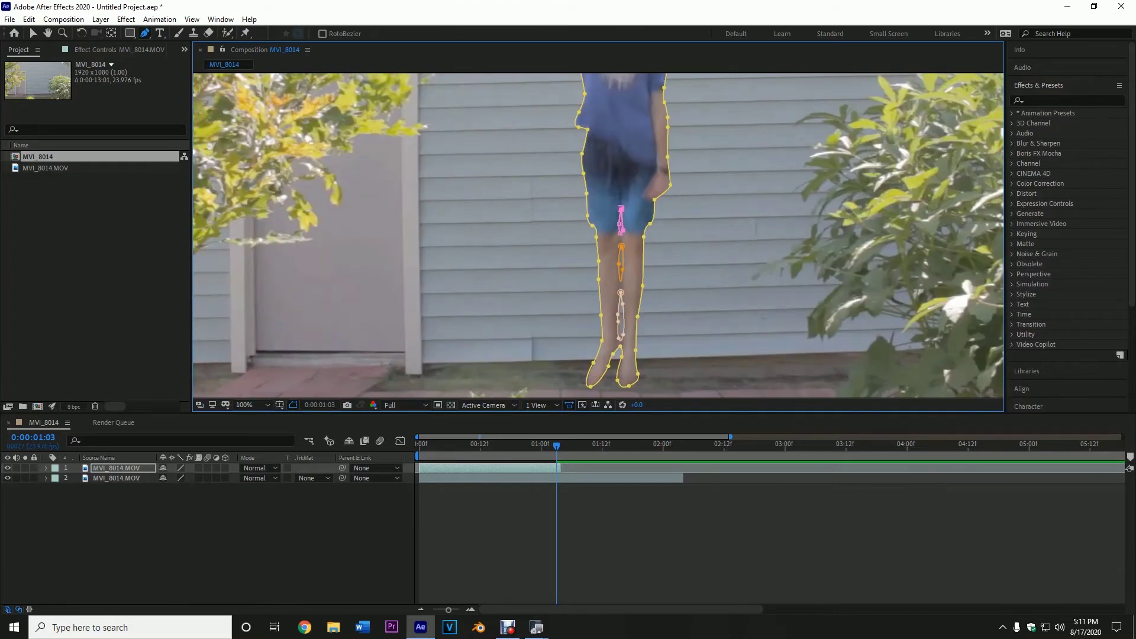
- Expand the top layer's properties and hide the lower layer to examine the masks between the legs
scroll(598, 235, "down", 1)
left_click(252, 405)
key("Escape")
scroll(640, 259, "up", 2)
left_click_drag(640, 259, 650, 191)
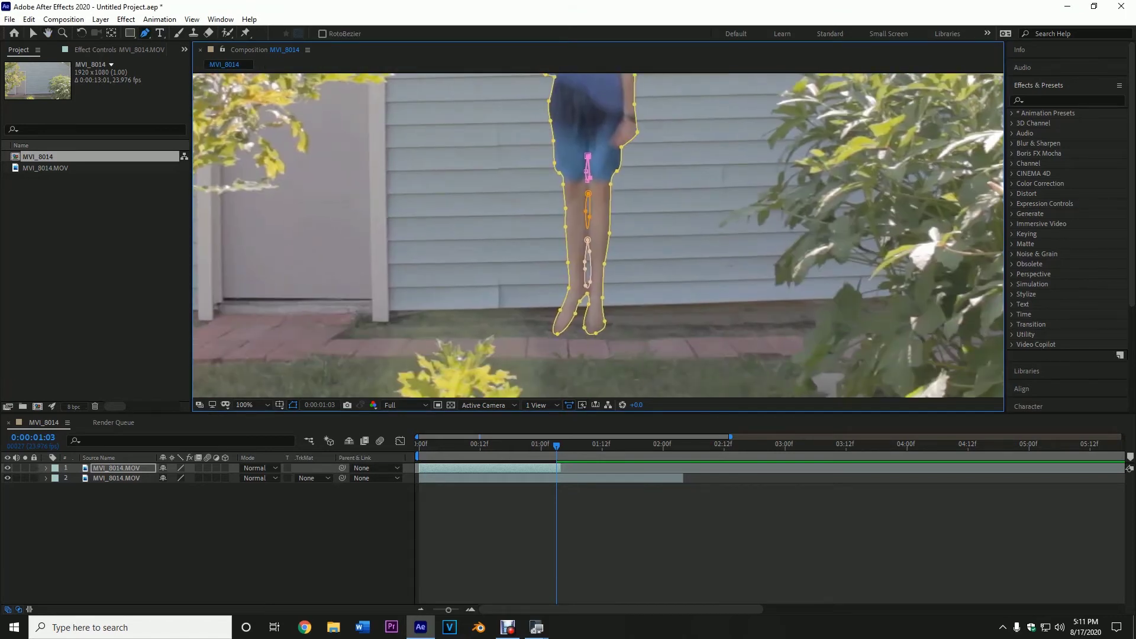
left_click(45, 468)
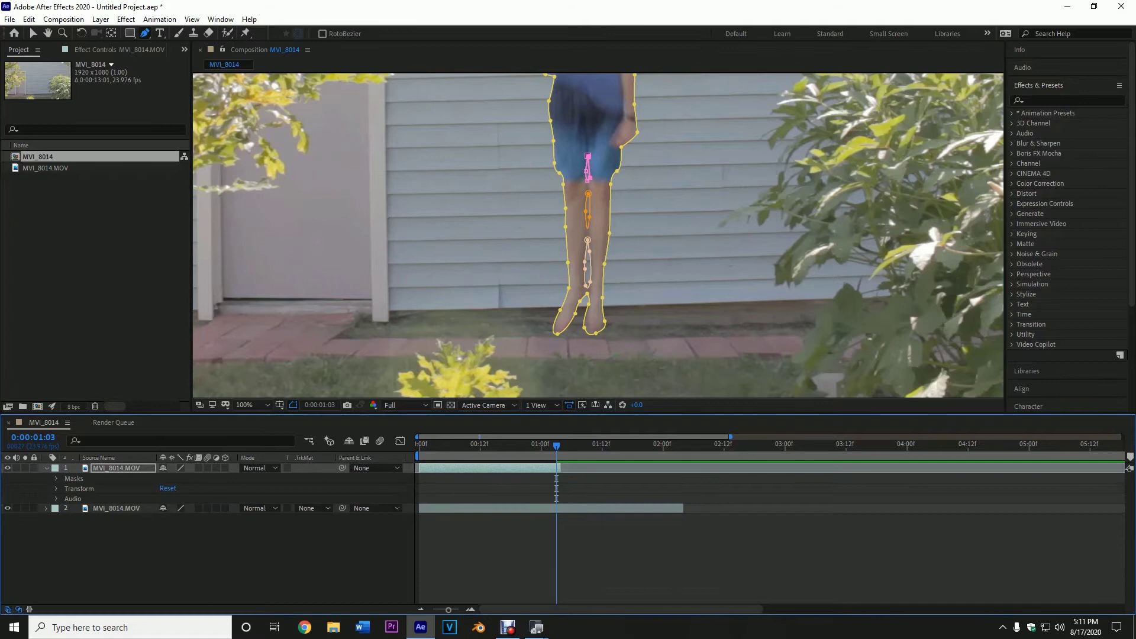
scroll(547, 237, "down", 1)
scroll(530, 265, "up", 2)
left_click_drag(547, 237, 582, 228)
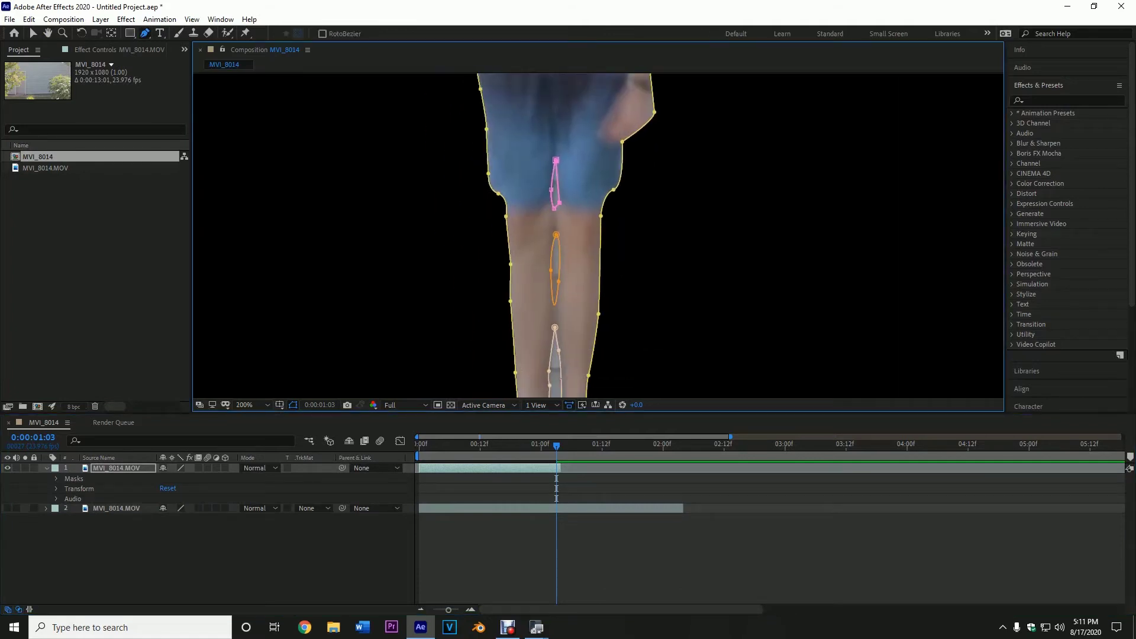
scroll(582, 227, "up", 1)
scroll(583, 237, "down", 2)
scroll(591, 237, "up", 1)
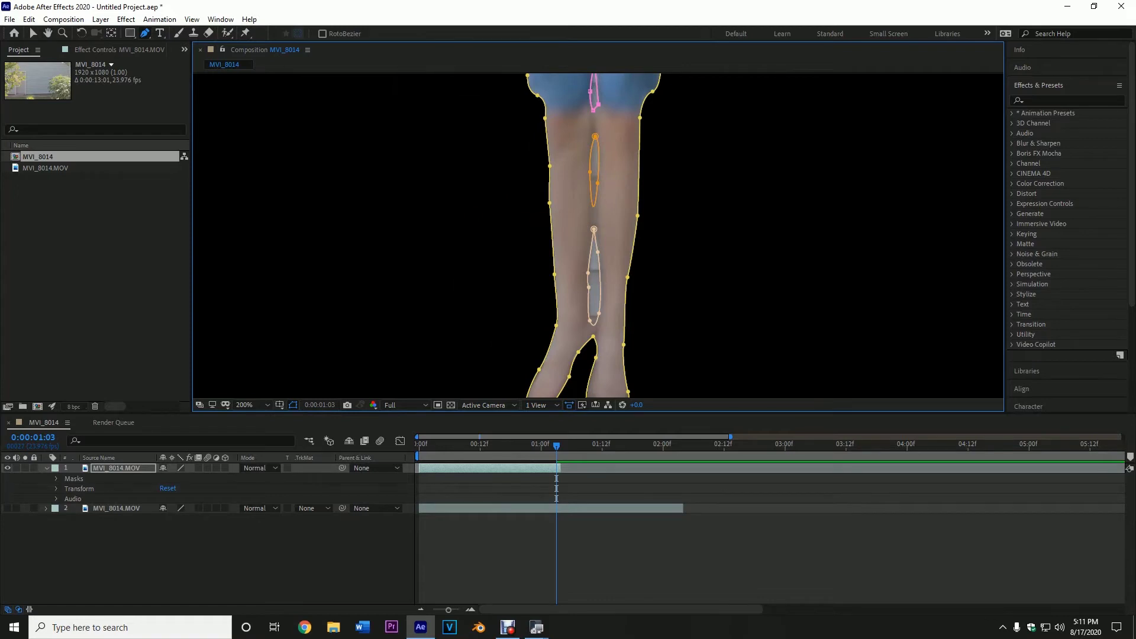
- Set Mask 2, the gap between the lower legs, to Subtract mode
left_click(56, 478)
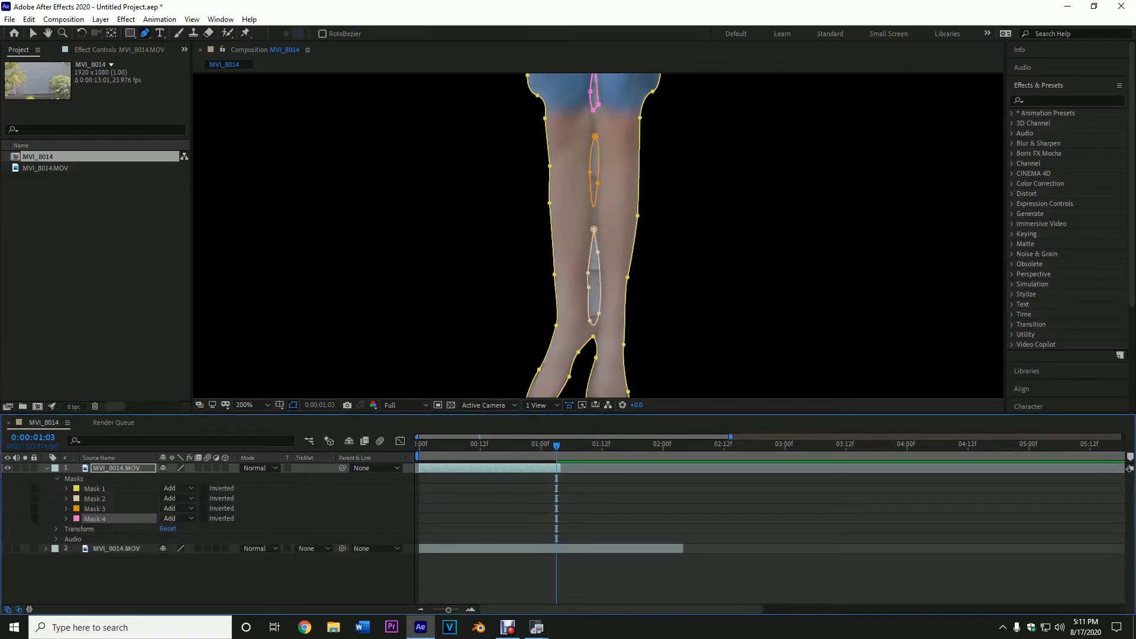
left_click(95, 508)
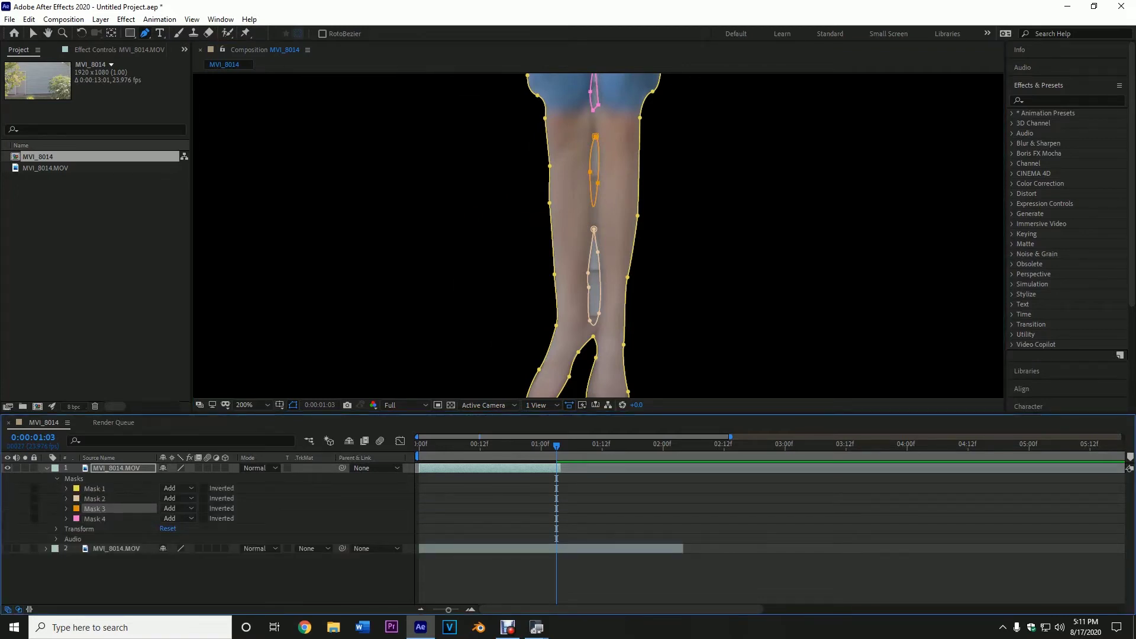
left_click(95, 499)
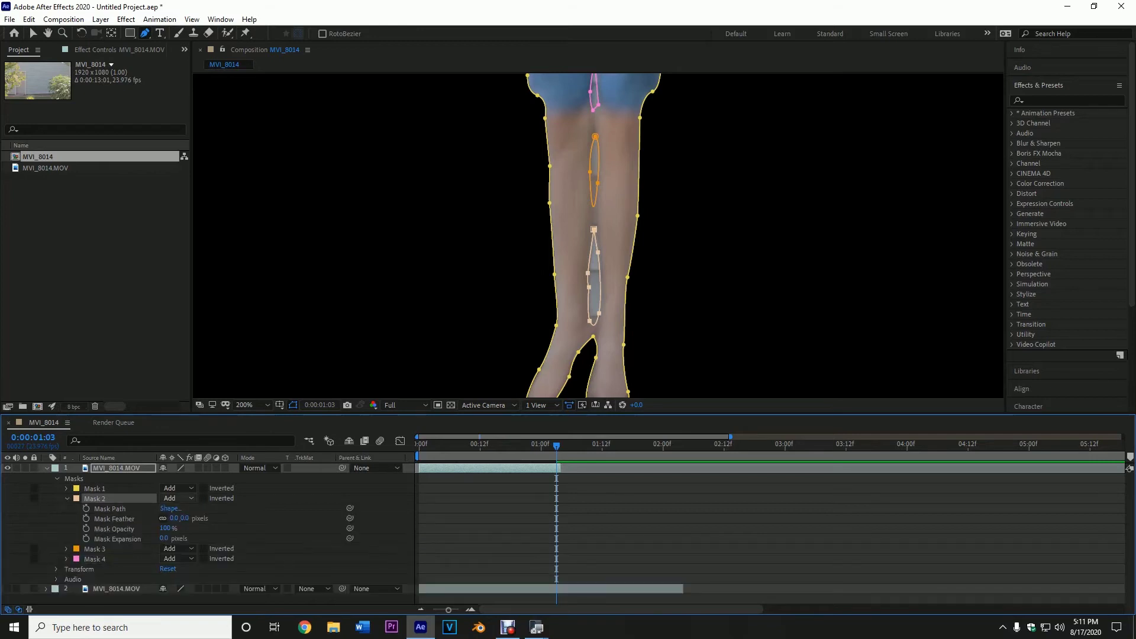
left_click(178, 498)
left_click(193, 537)
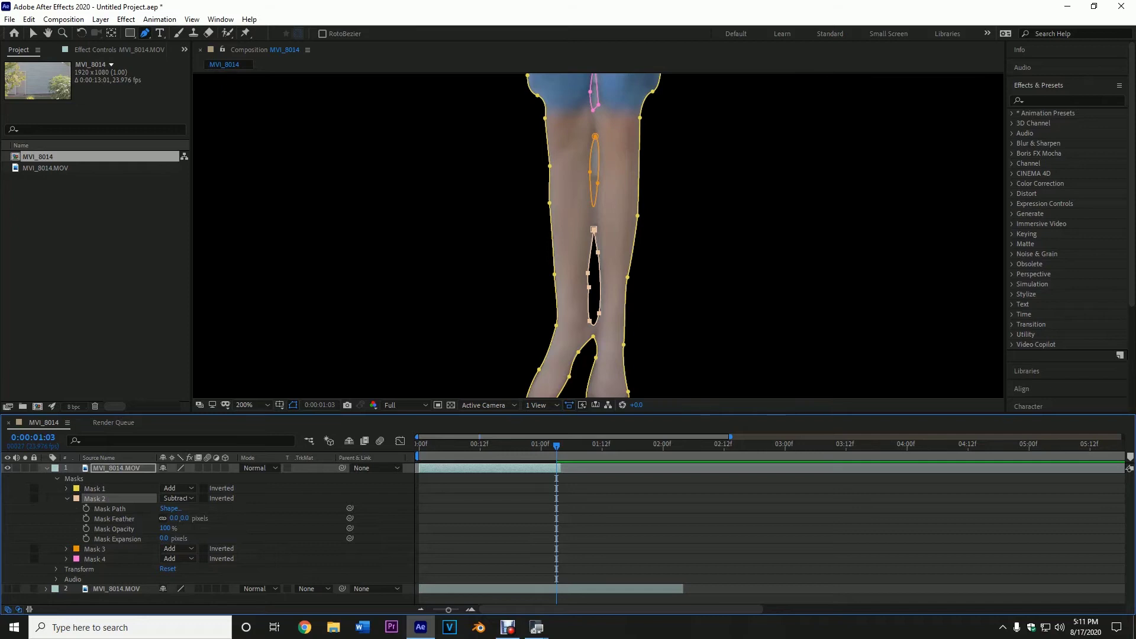
left_click(67, 498)
- Set Mask 3, the gap around the knees, to Subtract mode
left_click(67, 508)
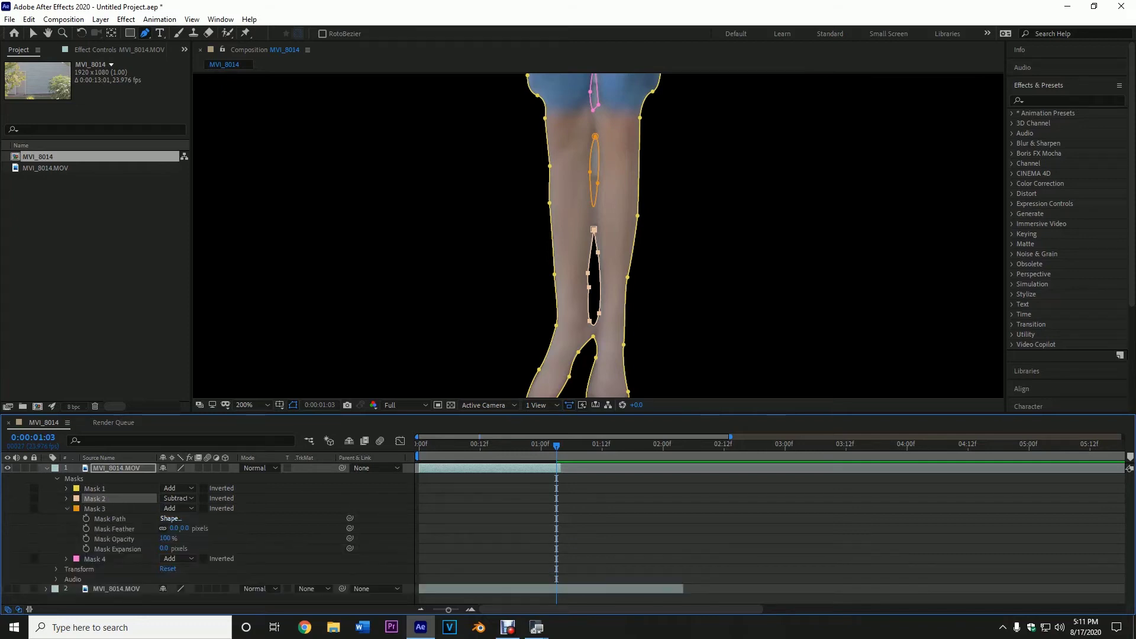
left_click(178, 509)
left_click(193, 546)
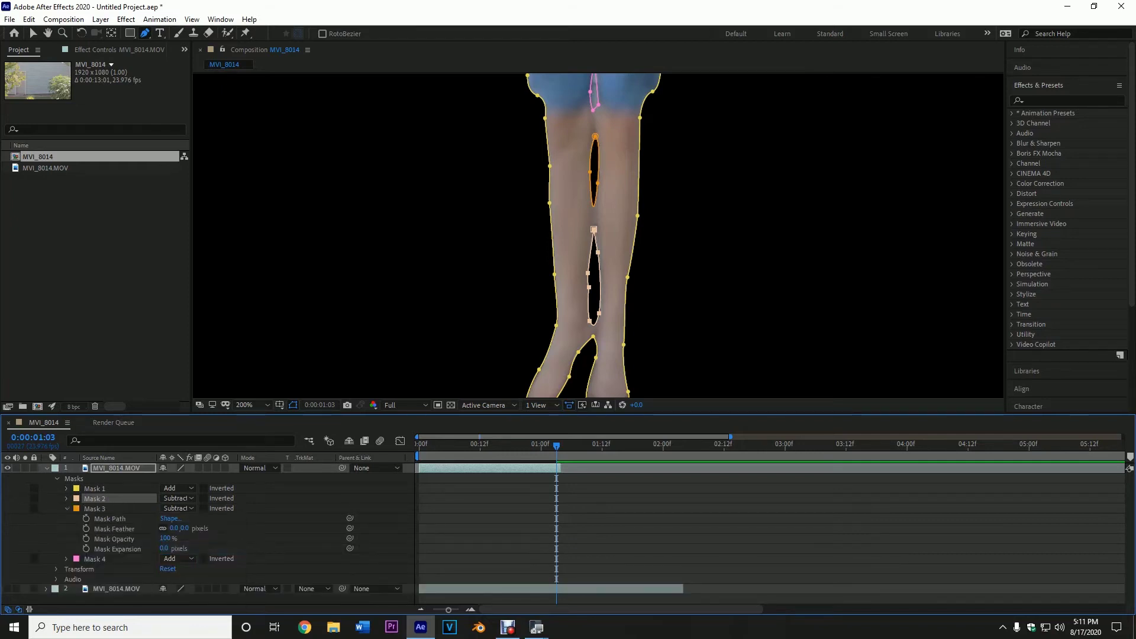
left_click(67, 508)
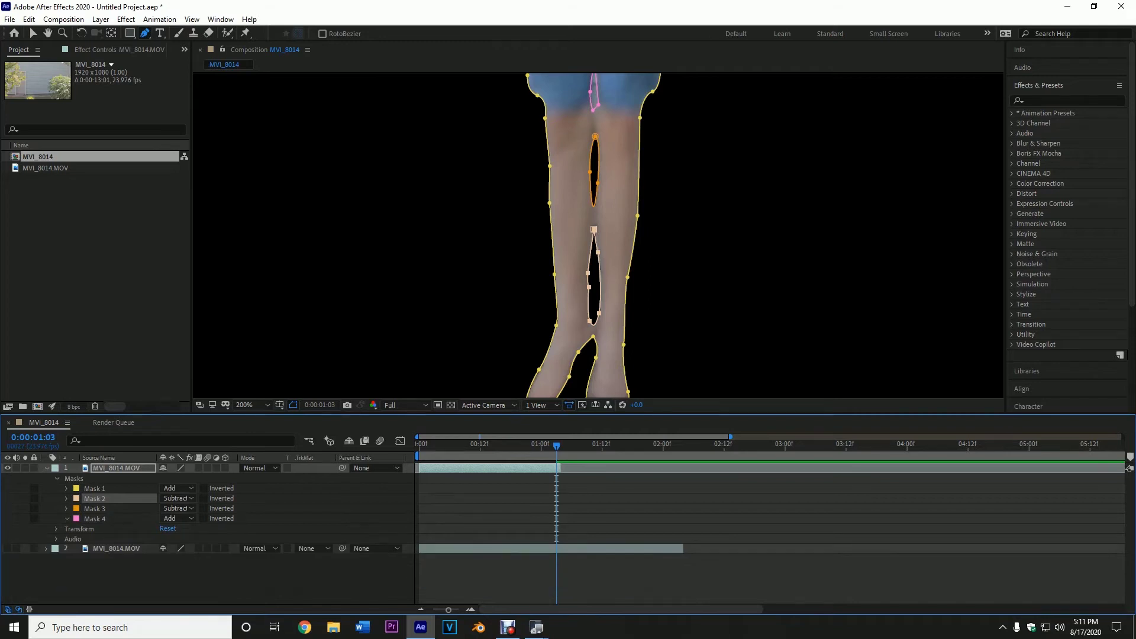
- Set Mask 4, the gap between the shorts' legs, to Subtract mode
left_click(67, 518)
left_click(178, 518)
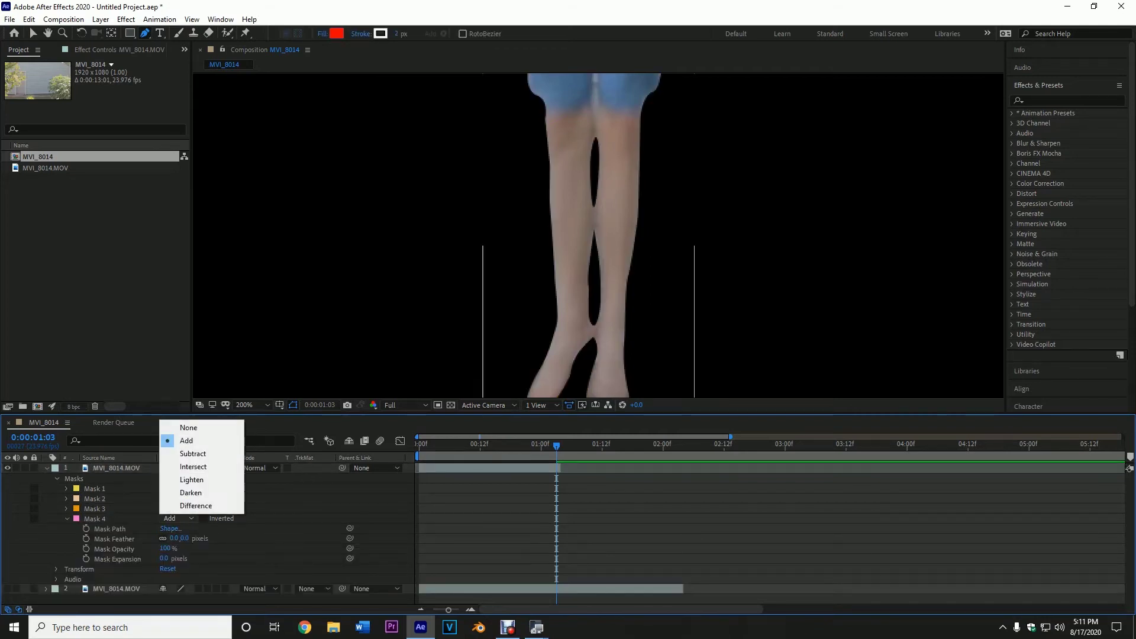
left_click(193, 454)
key("comma")
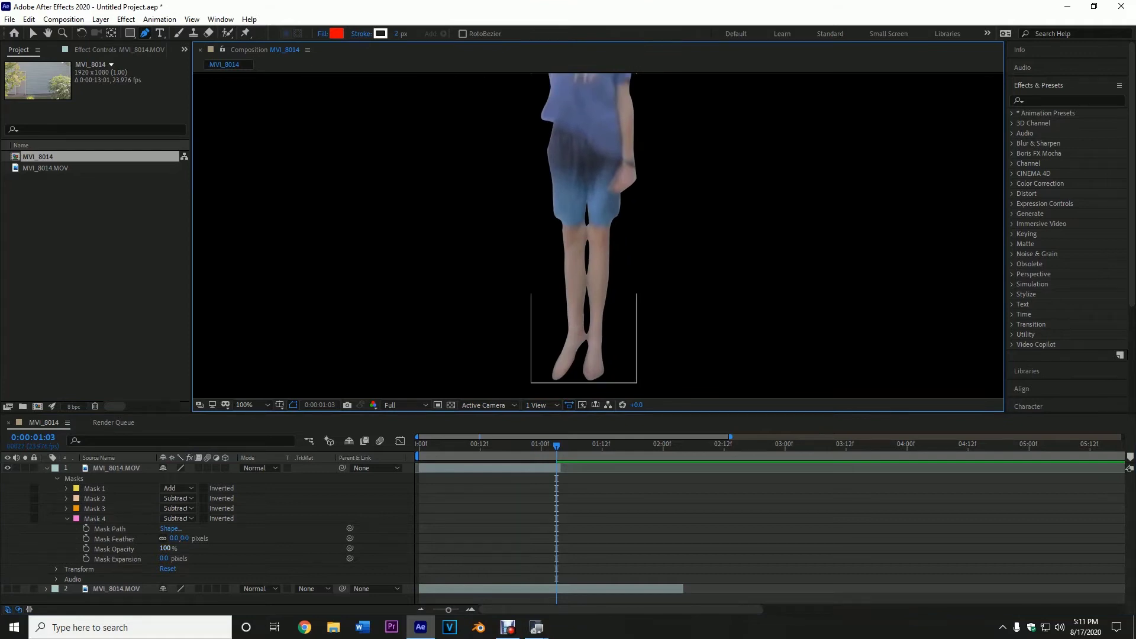
- Try a Mask Feather of 10 pixels on Mask 4 and settle on 5 pixels
left_click(185, 539)
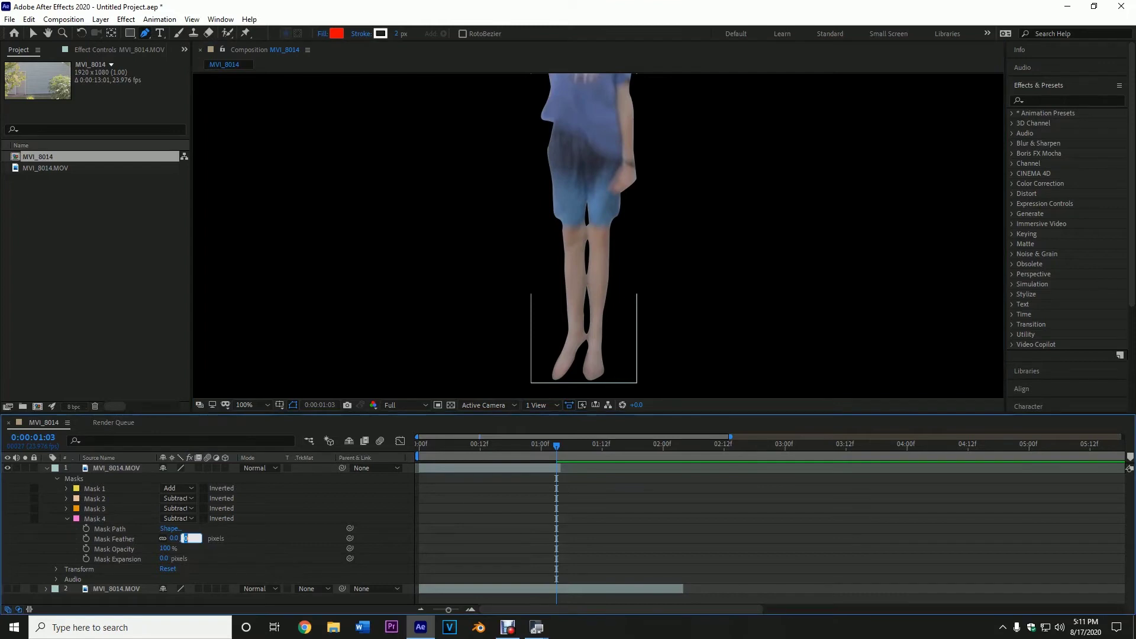
type("10")
key("Return")
left_click(191, 538)
type("5")
key("Return")
left_click(67, 518)
- Set the Mask Feather of Mask 3 to 5 pixels
left_click(66, 508)
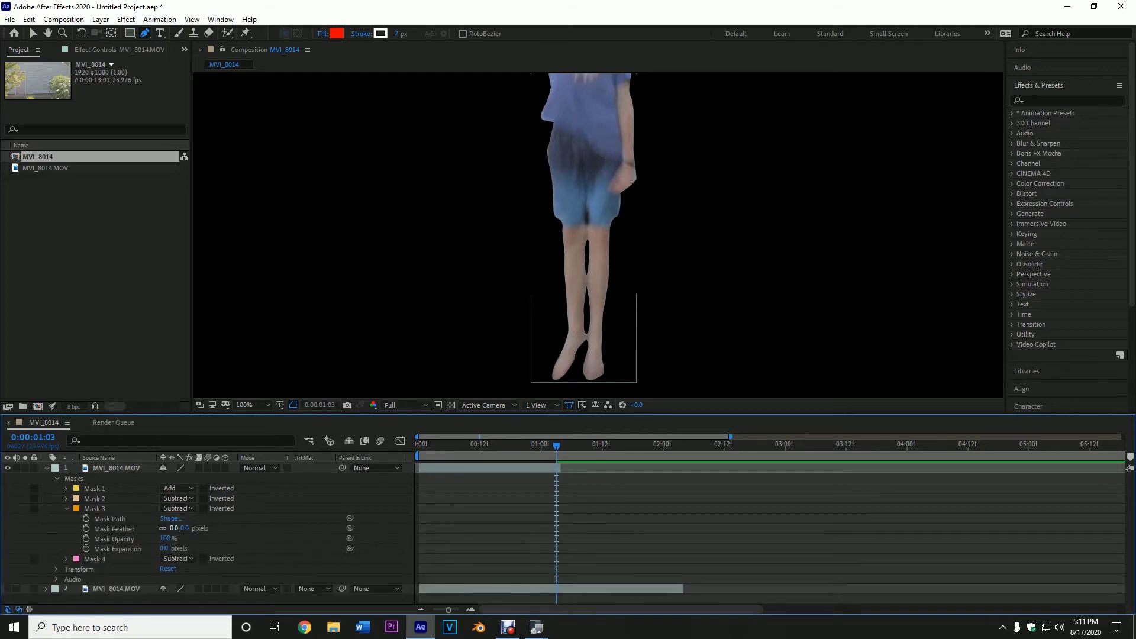
left_click(185, 528)
type("5")
key("Return")
left_click(67, 509)
- Set the Mask Feather of Mask 2, the gap between the lower legs, to 5 pixels
left_click(66, 498)
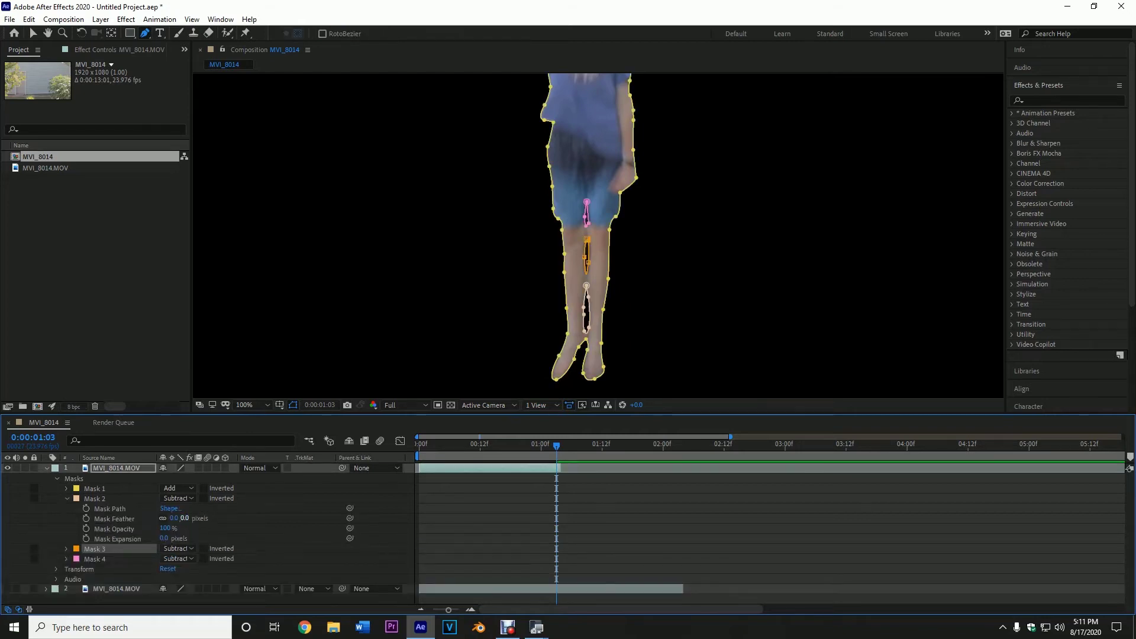
left_click(185, 518)
type("5")
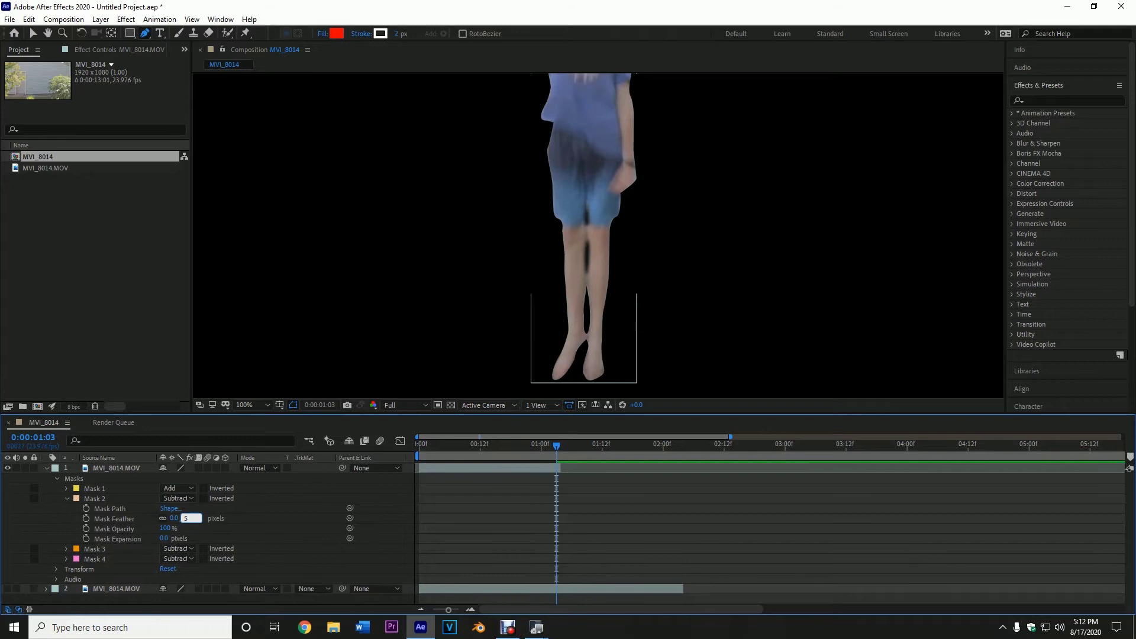
key("Return")
left_click(67, 499)
- Set the Mask Feather of Mask 1, the body outline, to 5 pixels and collapse the layer's properties
left_click(67, 489)
left_click(185, 509)
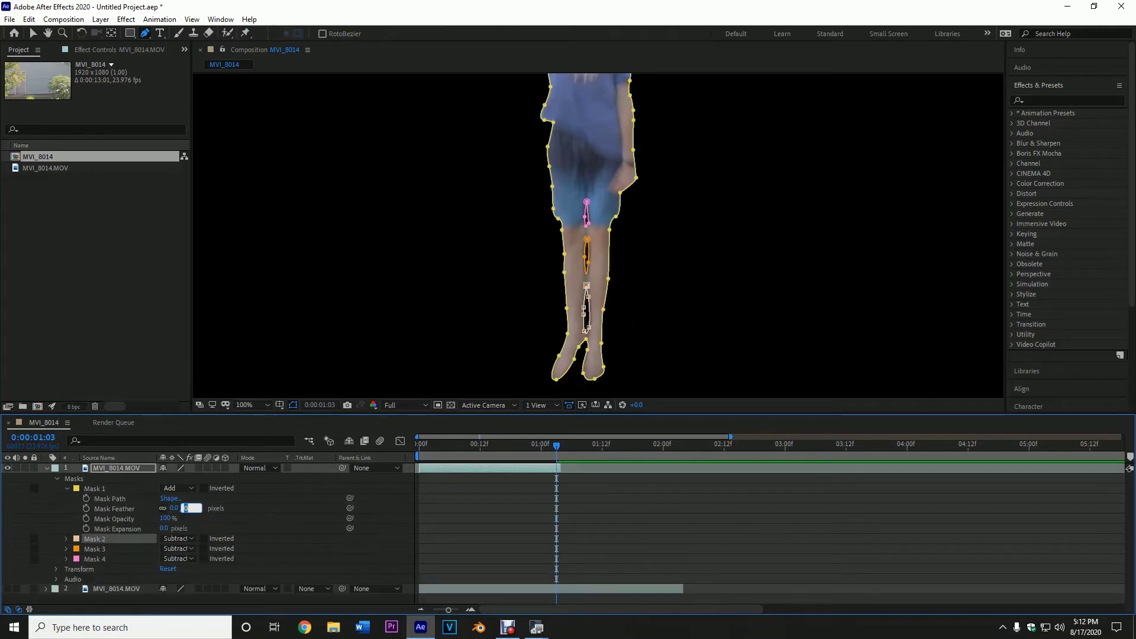
type("5")
key("Return")
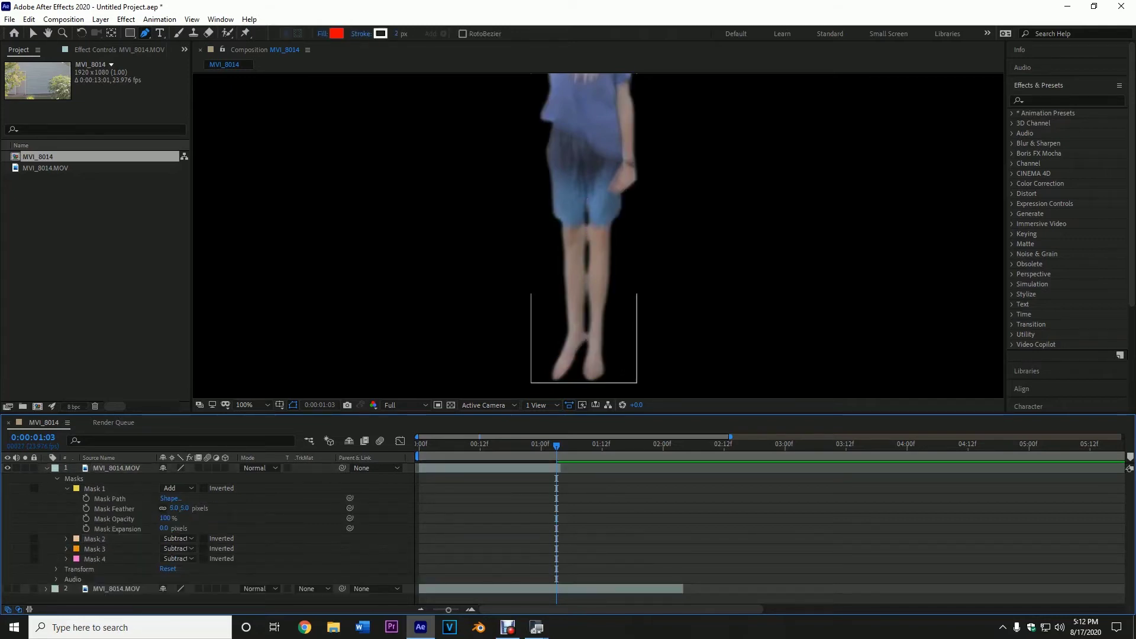
left_click(67, 489)
left_click(56, 479)
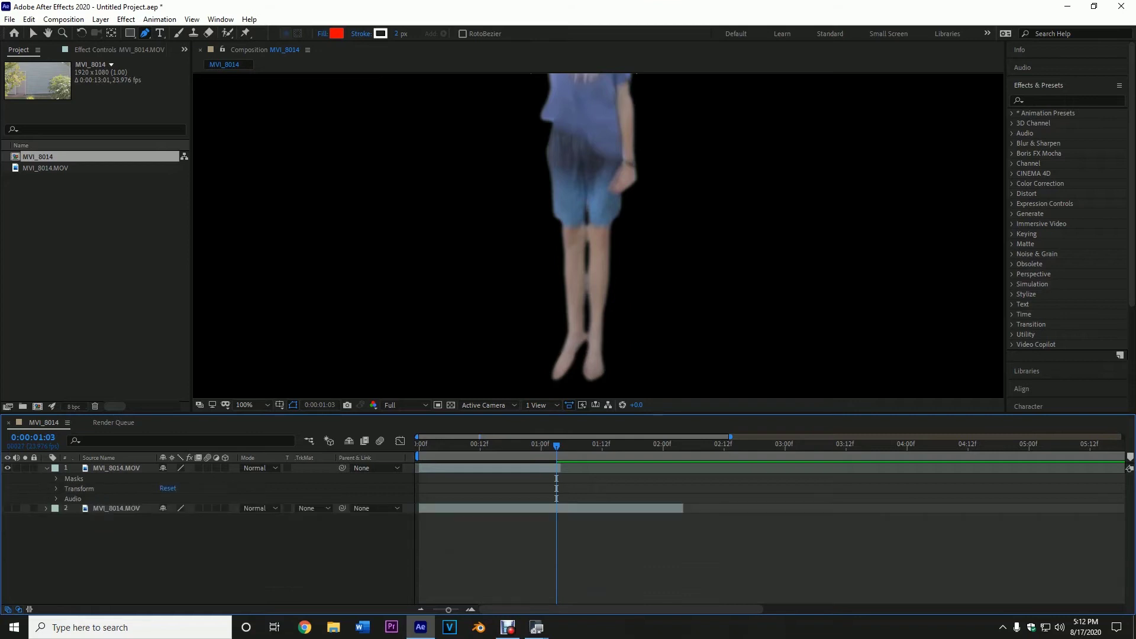
left_click(46, 468)
- Make the background layer visible again beneath the masked person and preview the composite at 50% zoom
left_click(244, 405)
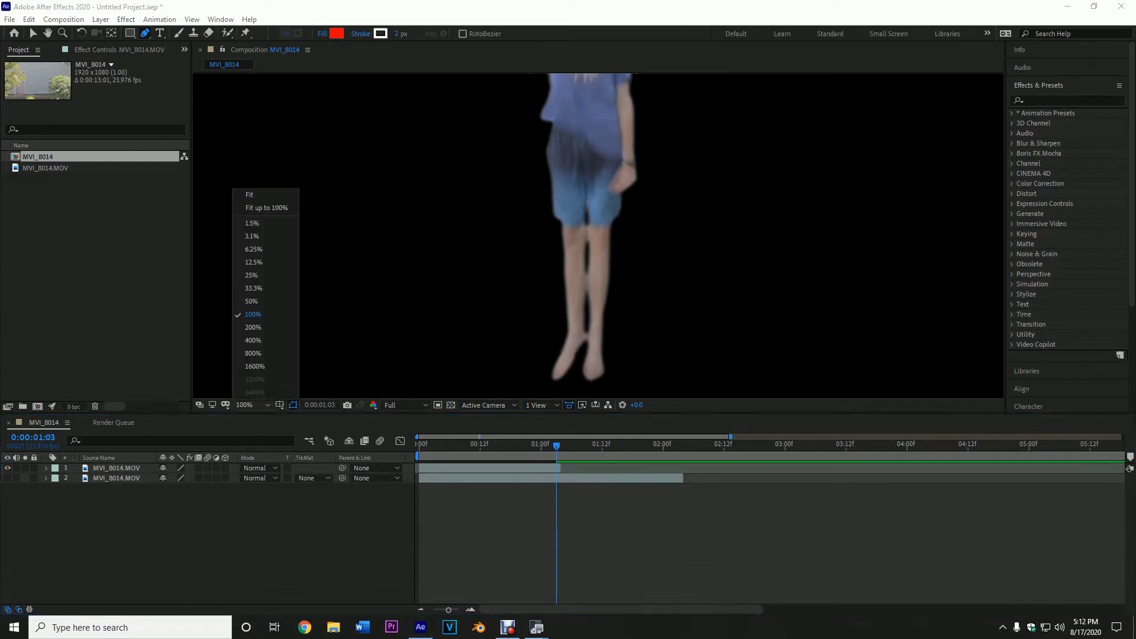
left_click(260, 301)
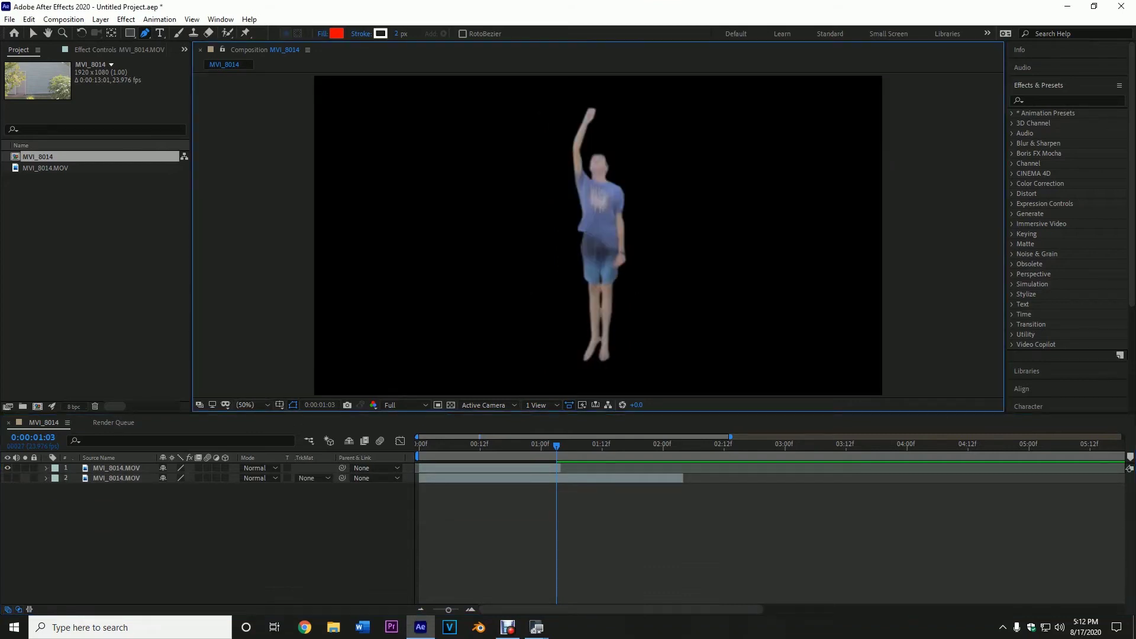
left_click(33, 33)
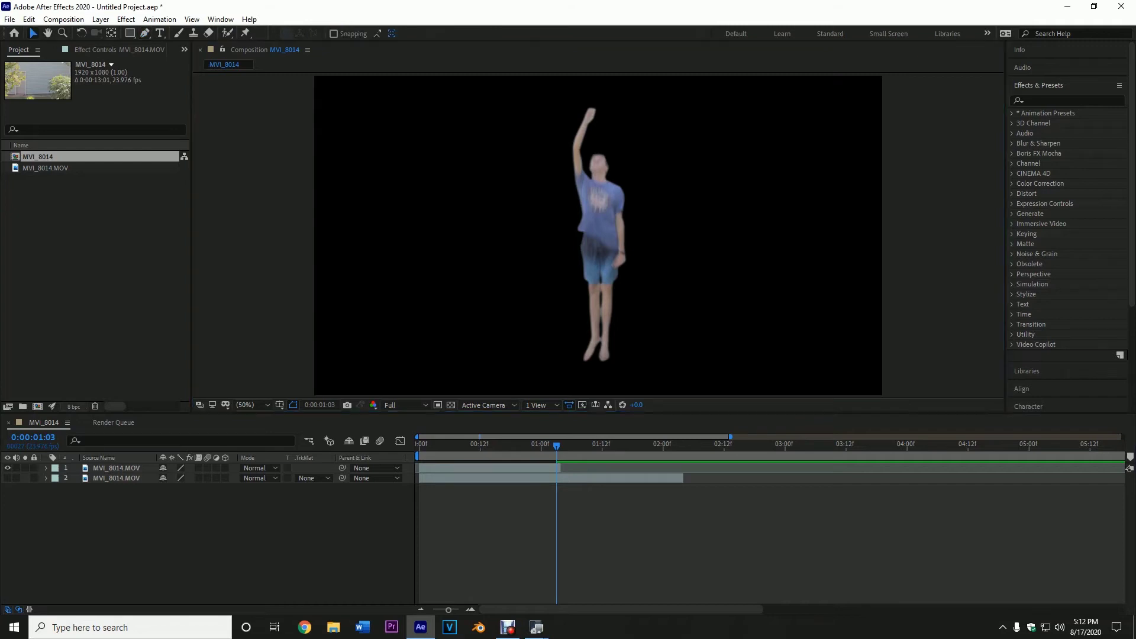
left_click(7, 478)
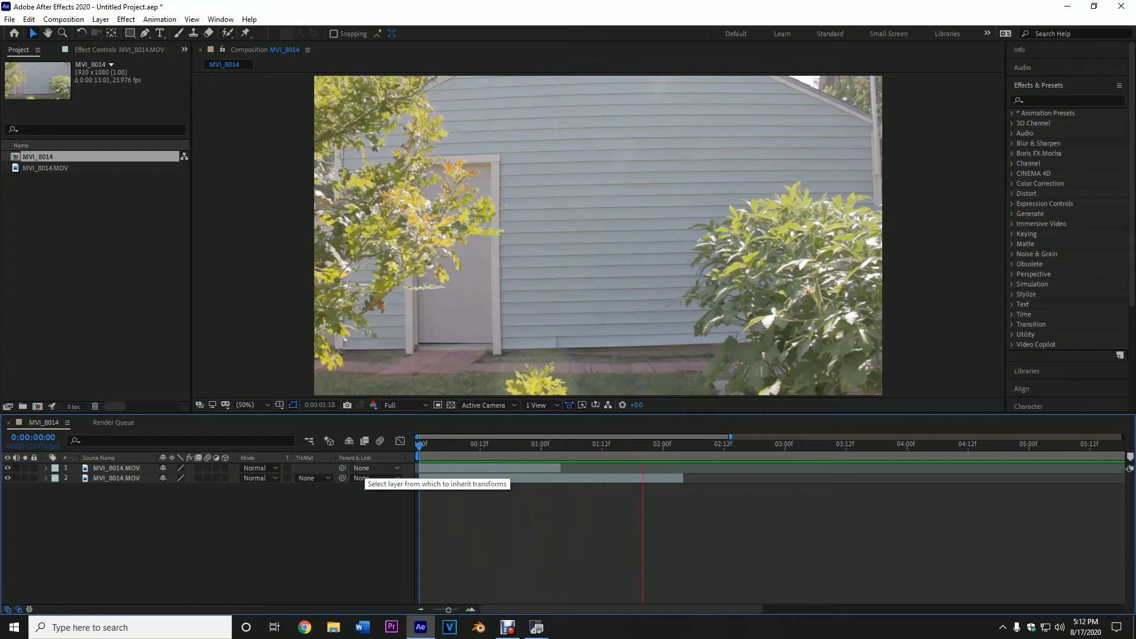
key("space")
- Examine how the masked person blends with the background on the frames around 0:00:01:03
key("period")
key("period")
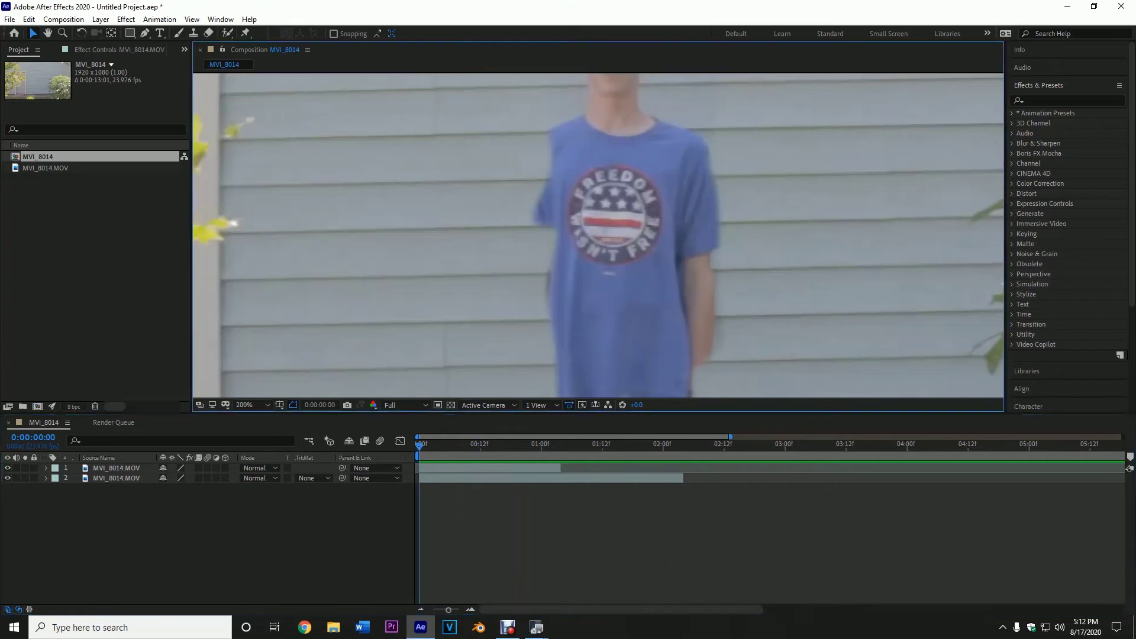
left_click_drag(520, 445, 567, 445)
key("Page_Up")
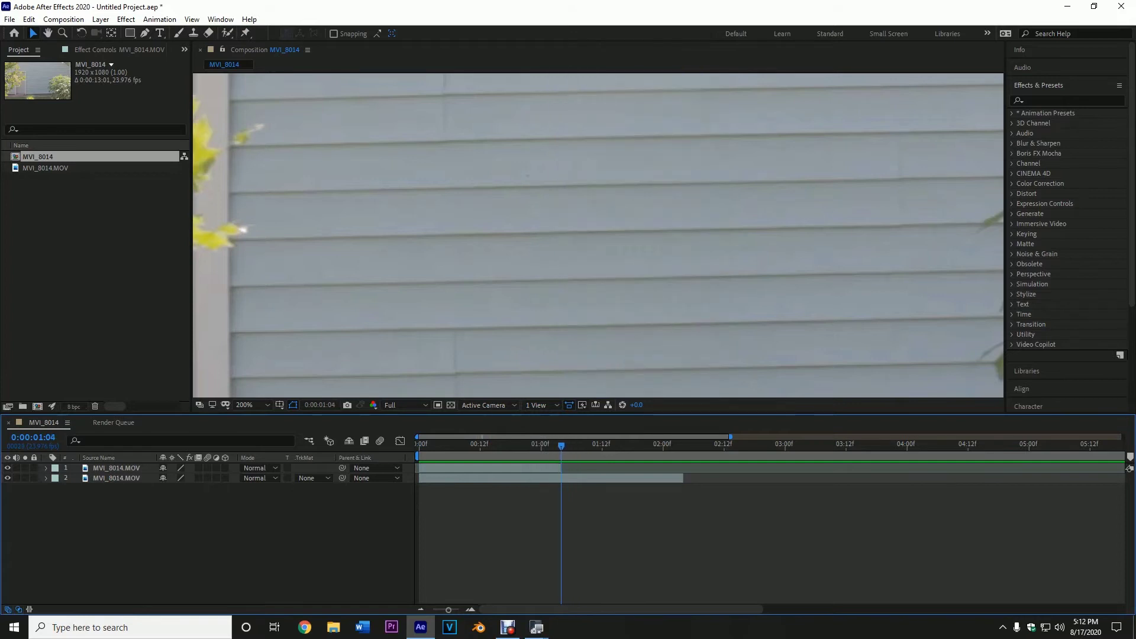
key("Page_Up")
key("comma")
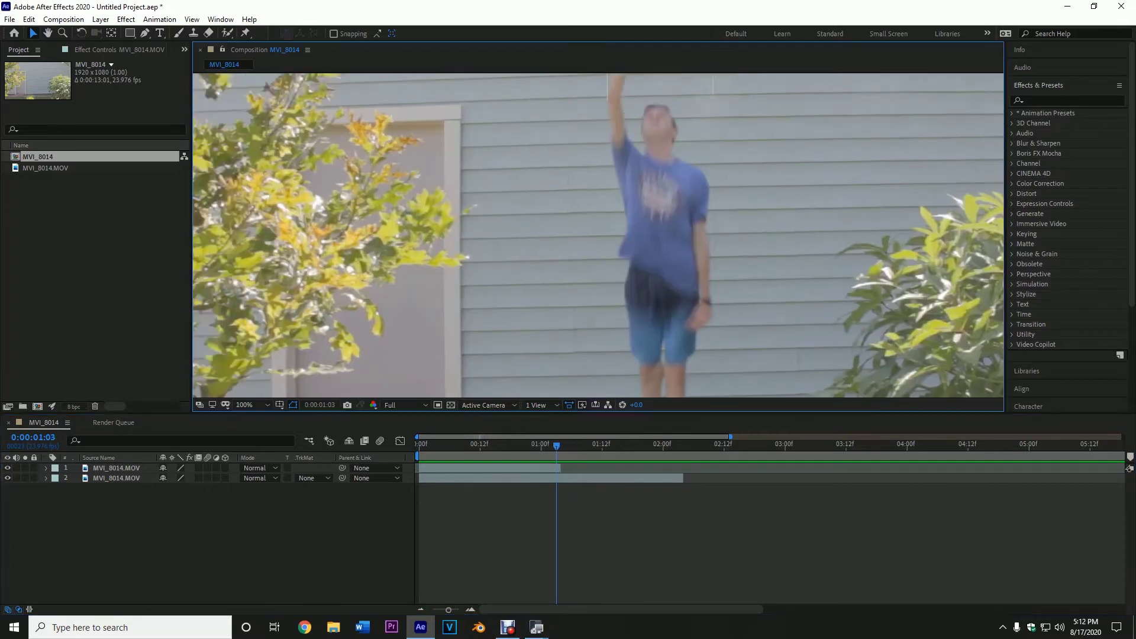
key("comma")
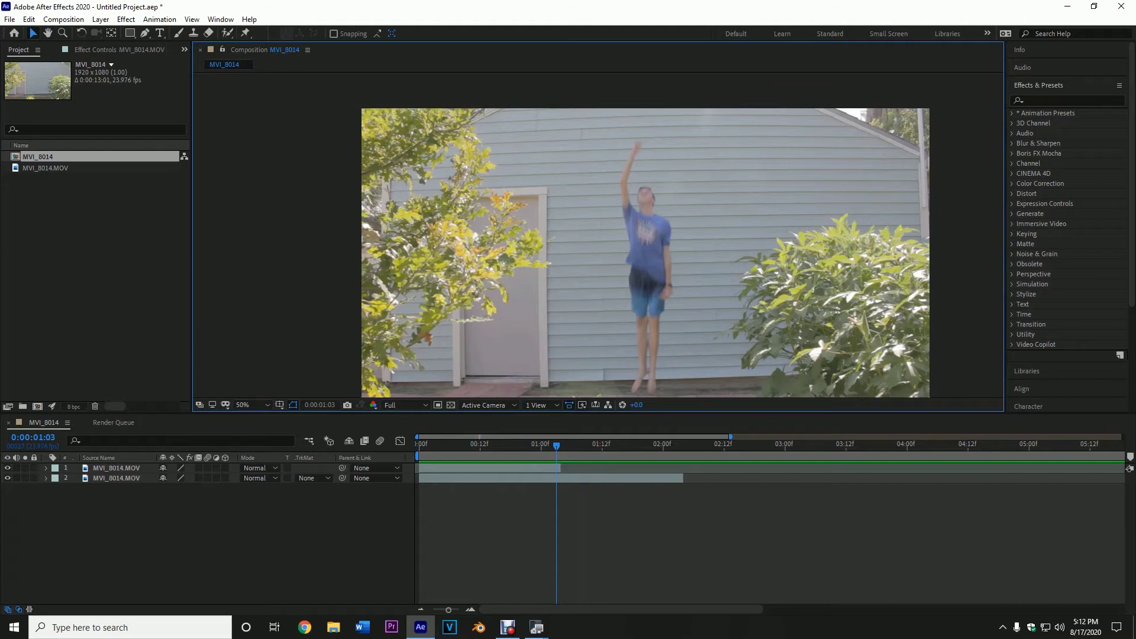
key("period")
- Duplicate the masked jump layer
left_click_drag(696, 237, 632, 300)
left_click(632, 299)
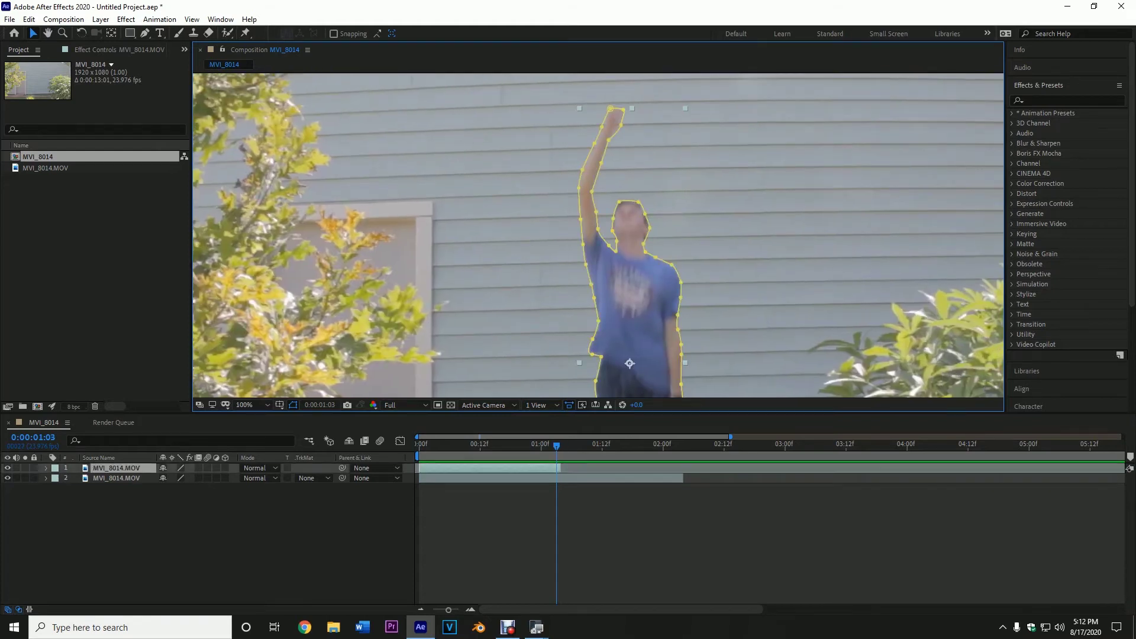
key("comma")
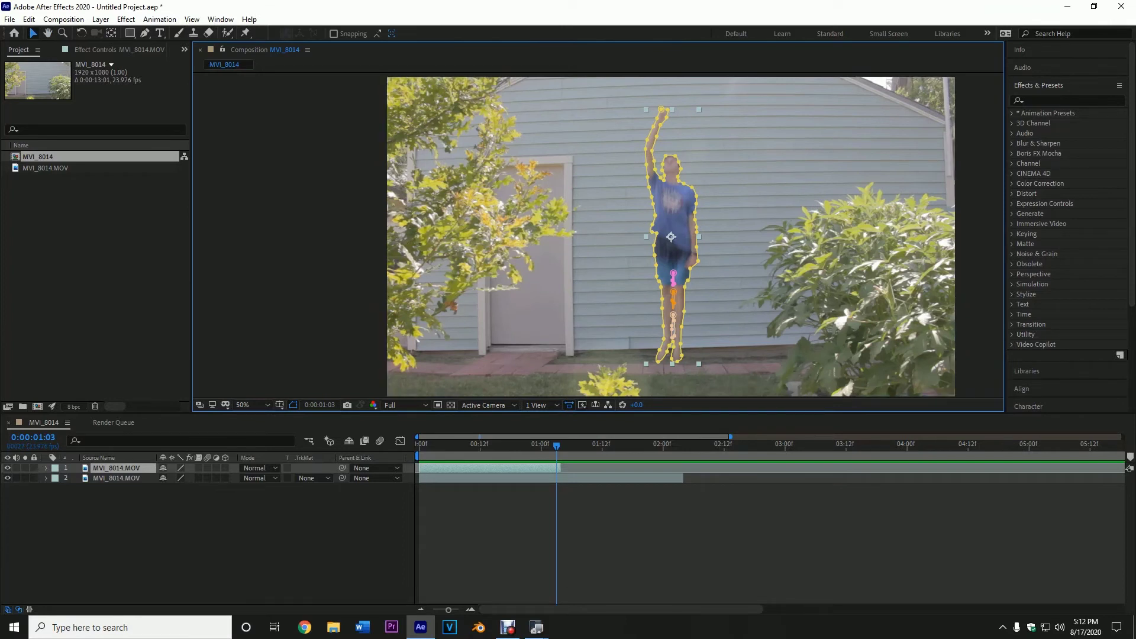
key("ctrl+d")
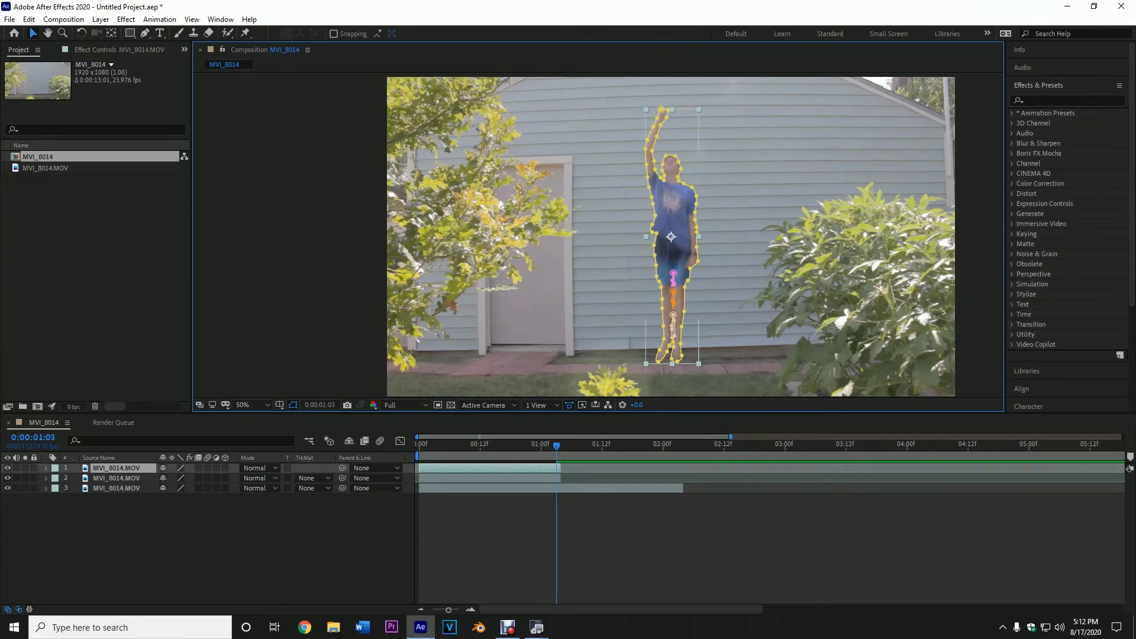
- Extend the lower masked copy to about 0:00:01:14 and trim the top copy to end at 0:00:01:03
mouse_move(419, 478)
left_mouse_down()
mouse_move(440, 478)
mouse_move(419, 478)
left_mouse_up()
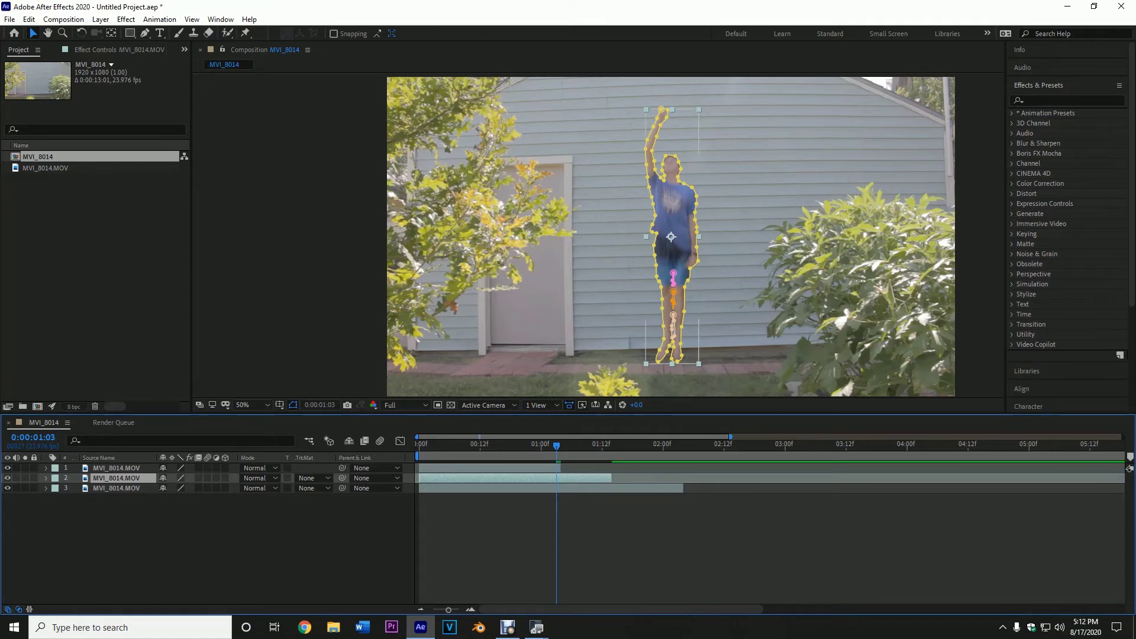
left_click_drag(560, 468, 556, 468)
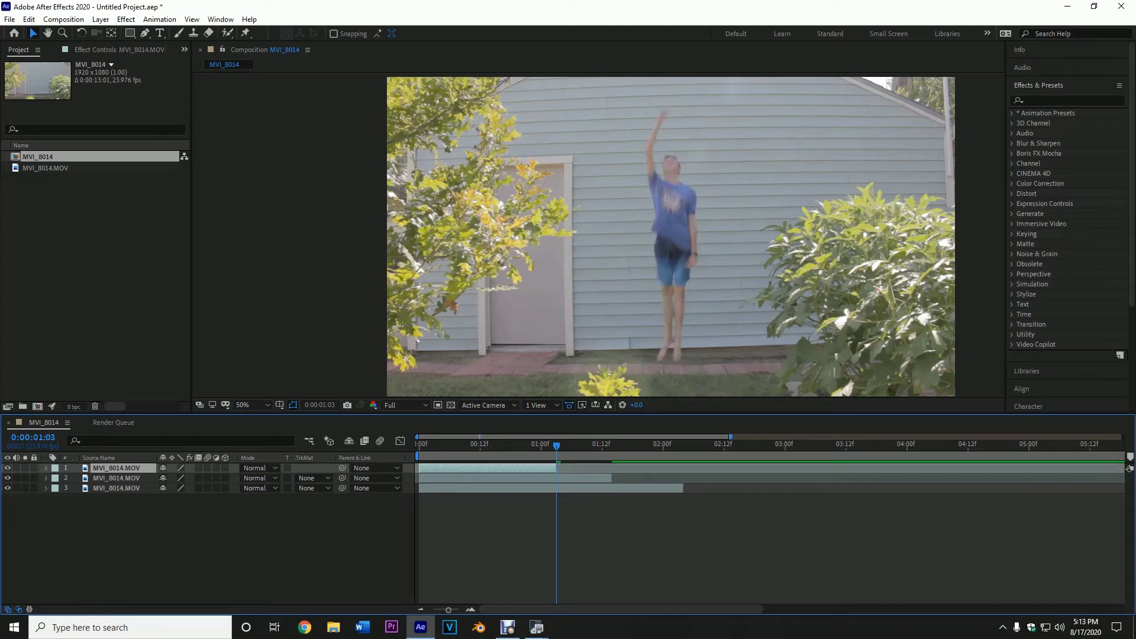
key("Page_Up")
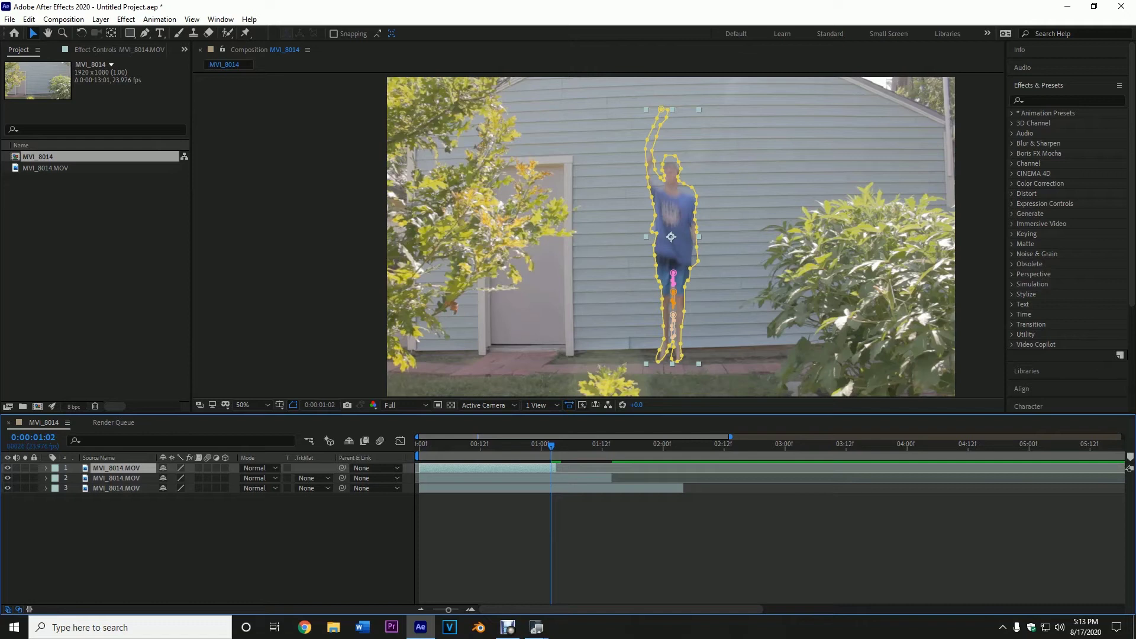
- Delete all masks from the top copy of the jump layer and collapse its properties
left_click(46, 468)
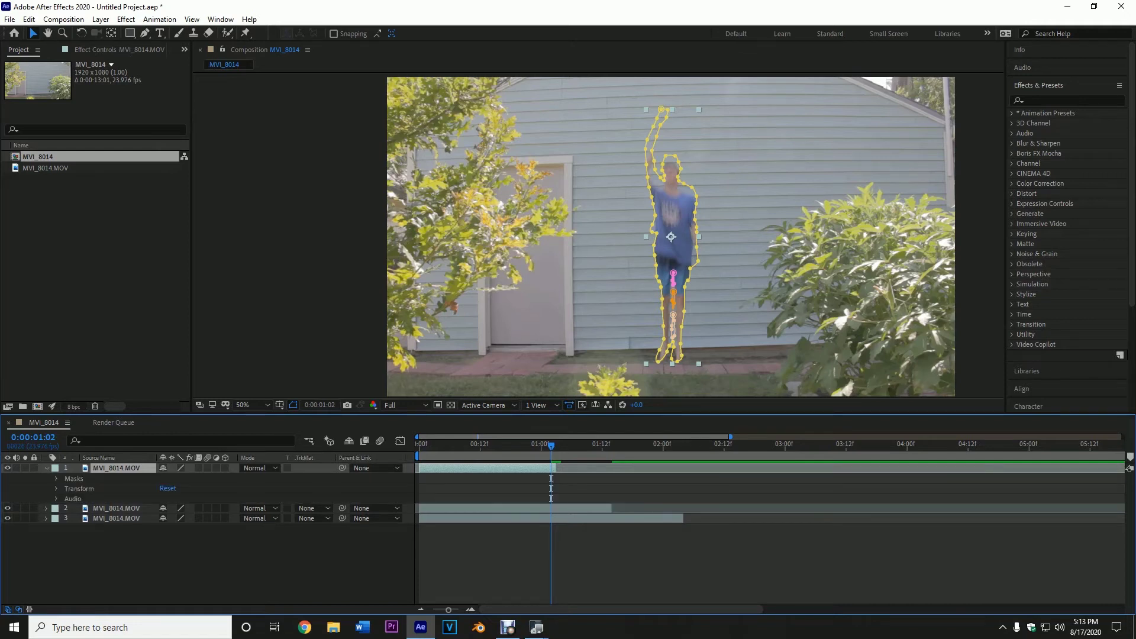
left_click(56, 478)
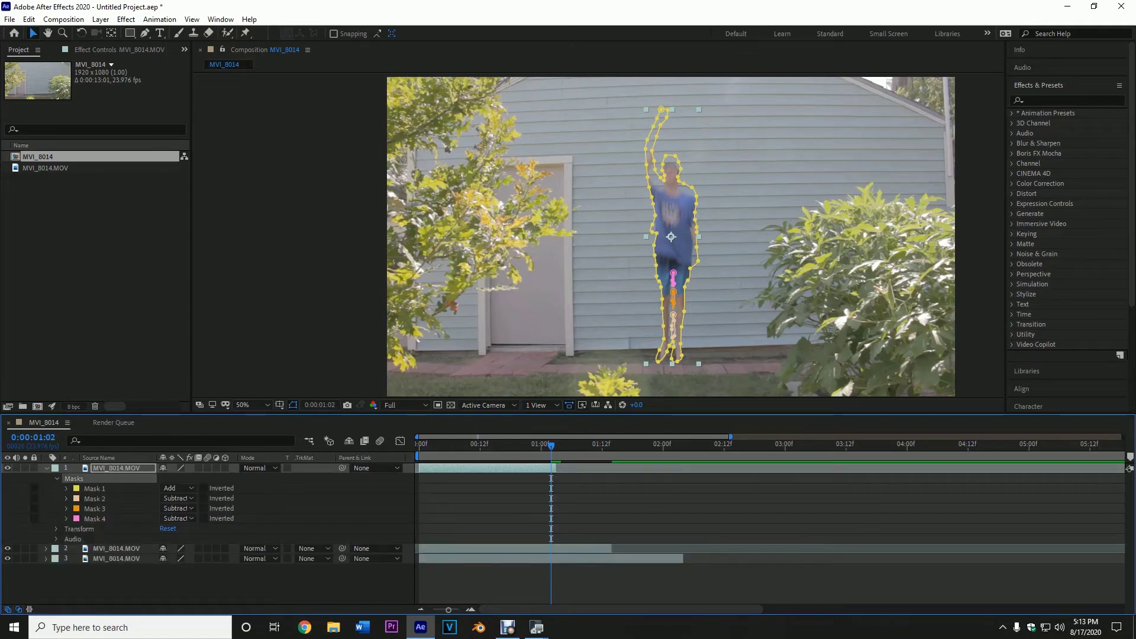
key("Delete")
left_click(46, 468)
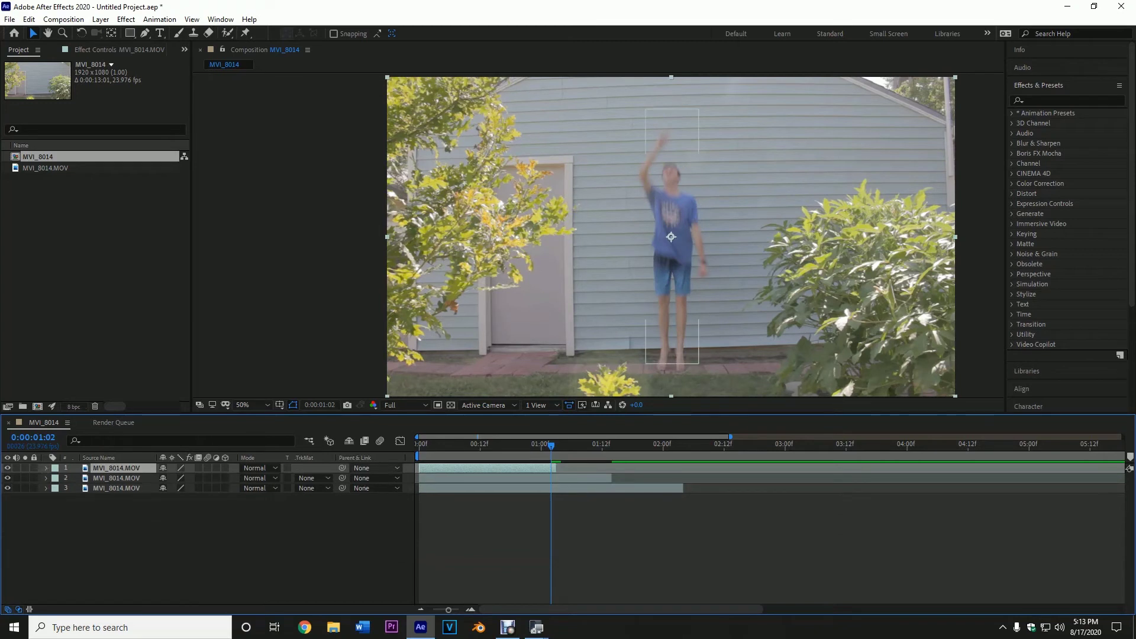
- Step through the frames around 0:00:01:03 to compare the unmasked clip with the masked copy that follows it
left_click(116, 478)
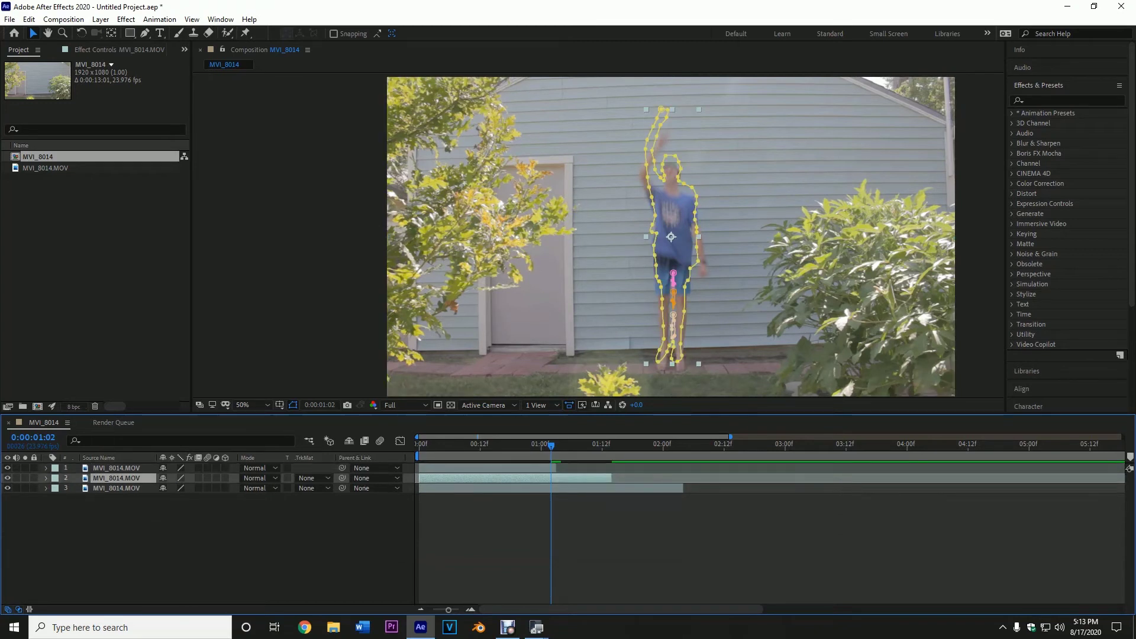
key("F2")
key("Page_Up")
key("Page_Down")
key("Page_Down")
key("Page_Up")
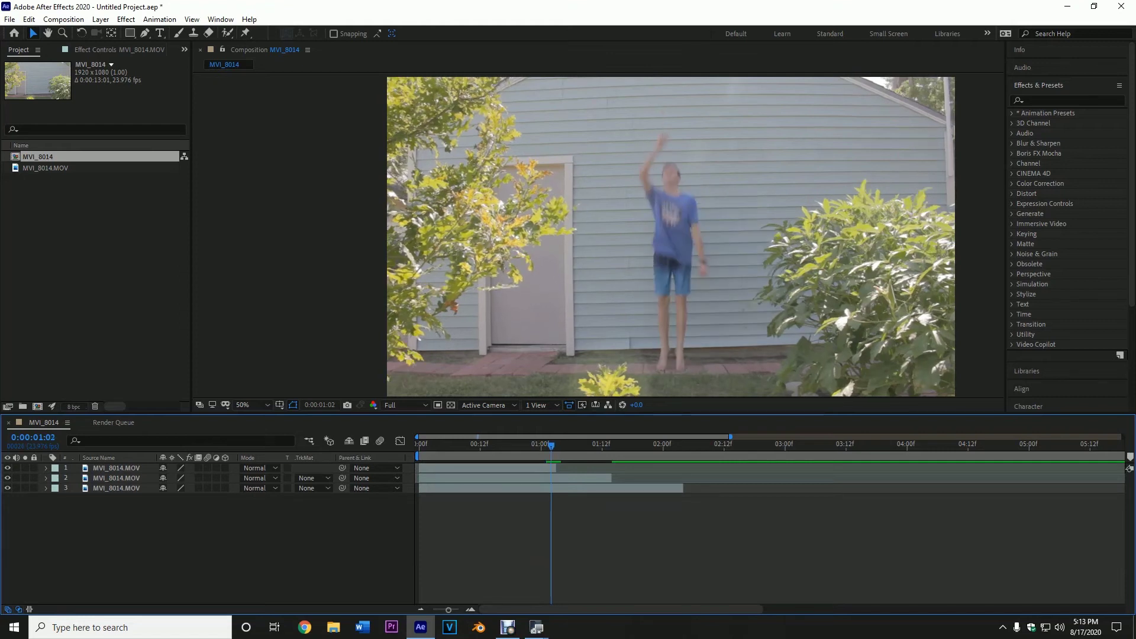
key("Page_Down")
key("Page_Down")
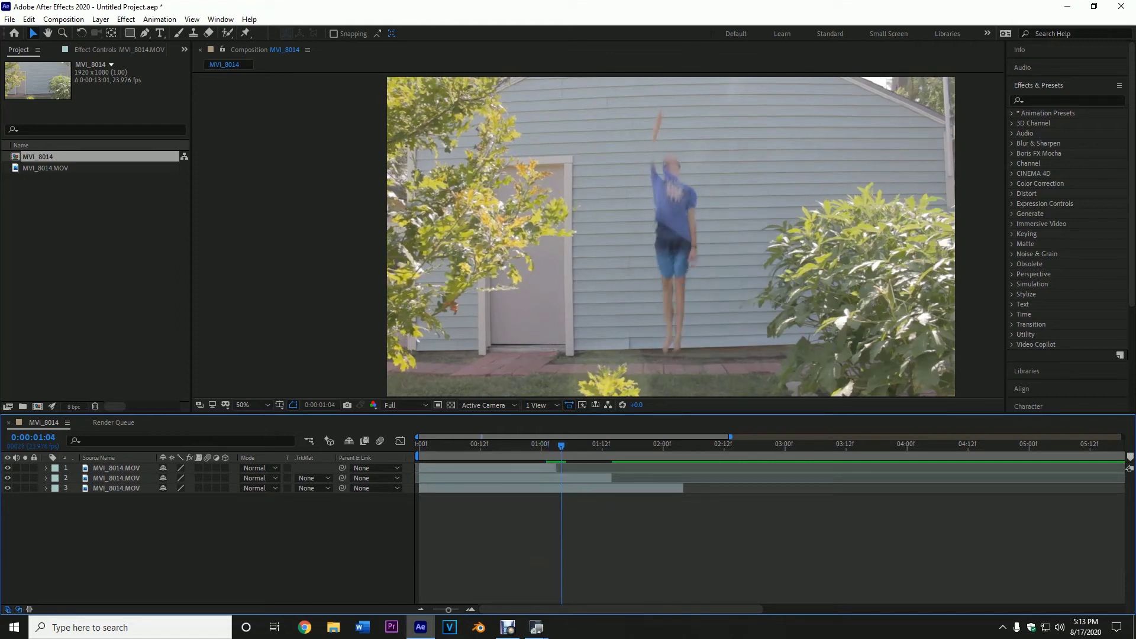
key("Page_Down")
key("Page_Down")
key("Page_Down")
key("Page_Down")
key("Page_Up")
key("Page_Up")
key("Page_Up")
key("Page_Up")
key("Page_Up")
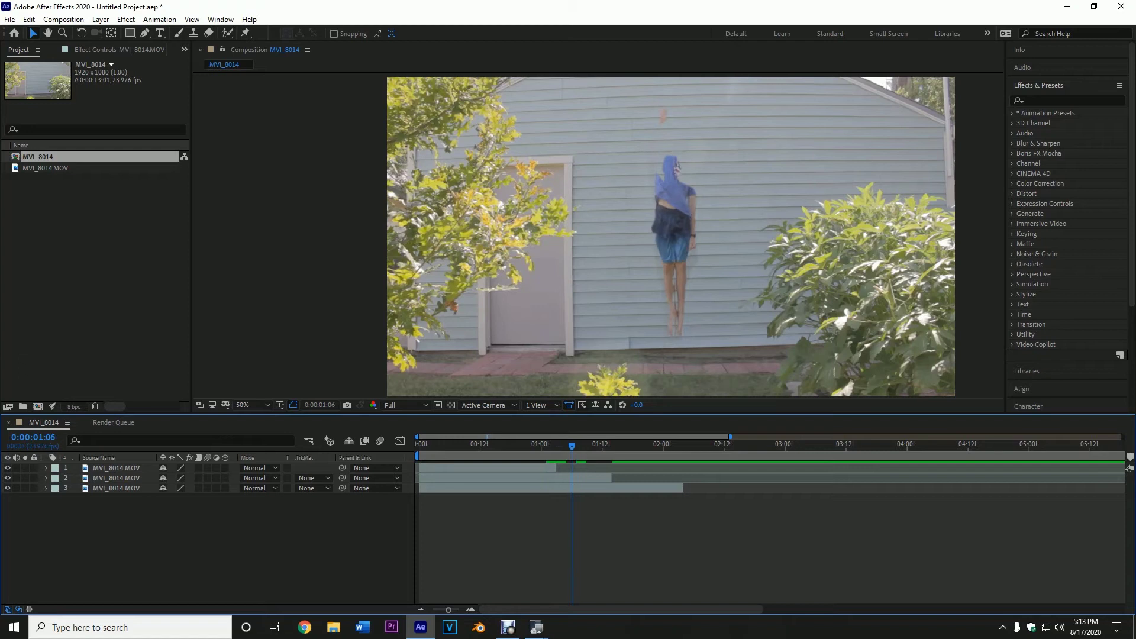
- Apply Freeze Frame to the masked copy on layer 2 at 0:00:01:03 and hide its Time Remap property
left_click(117, 478)
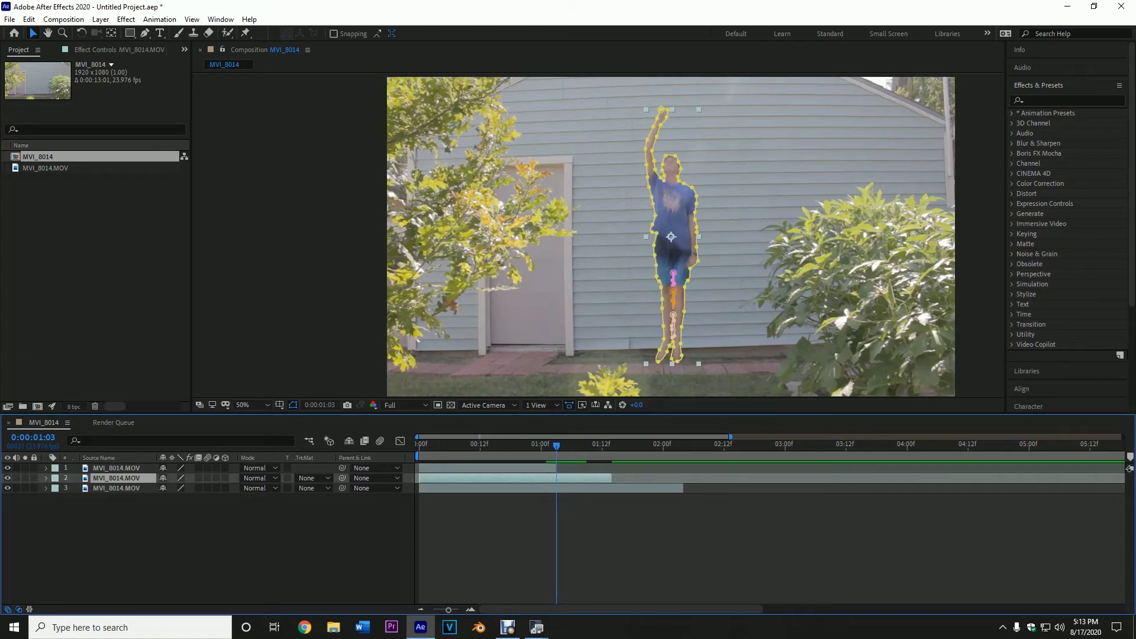
right_click(591, 132)
mouse_move(627, 203)
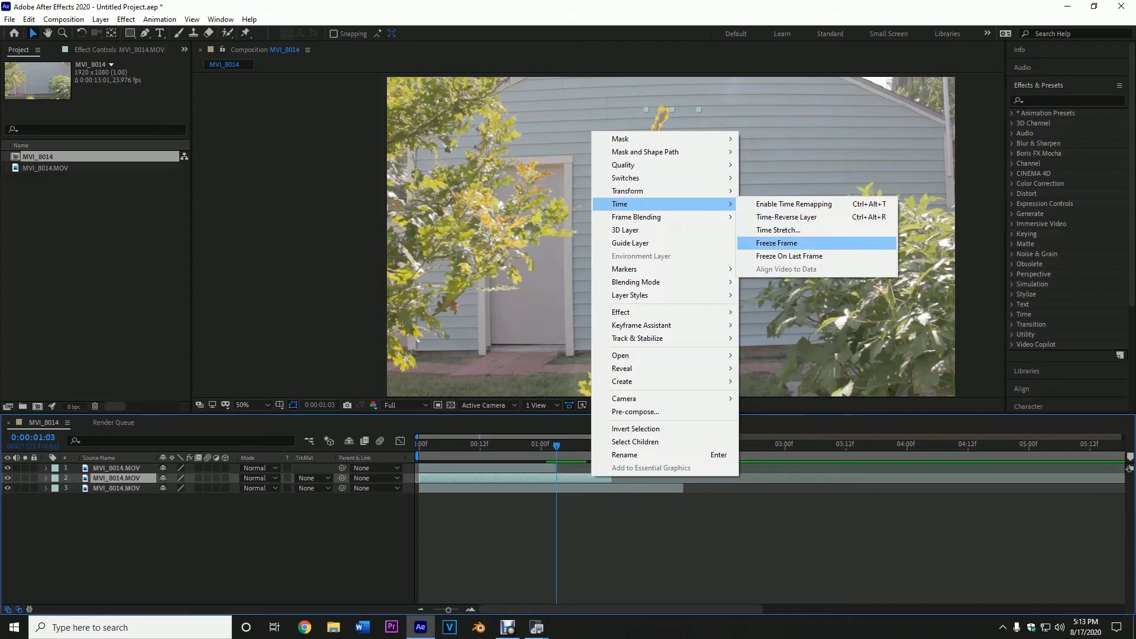
left_click(776, 243)
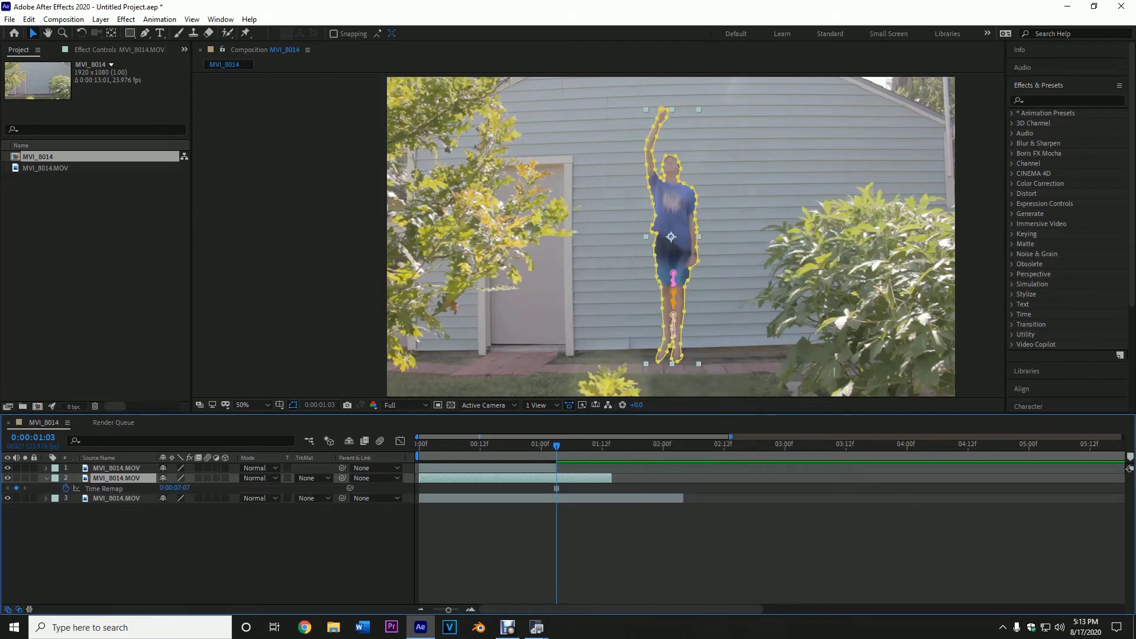
key("u")
- Play the composition from the start through the jump into the frozen masked pose
key("Home")
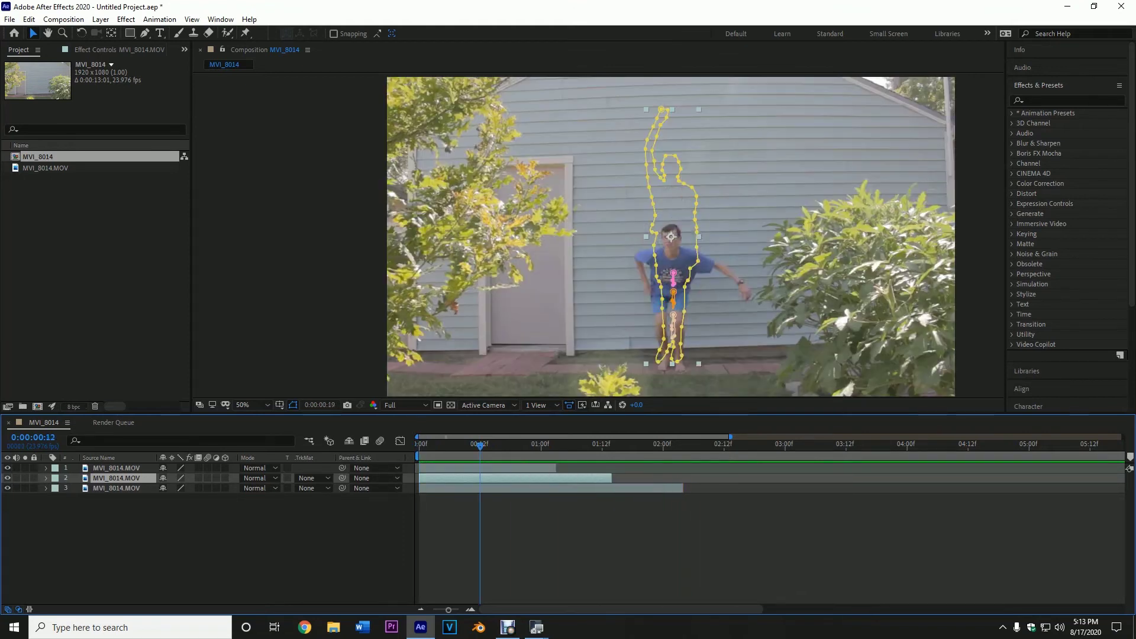
key("space")
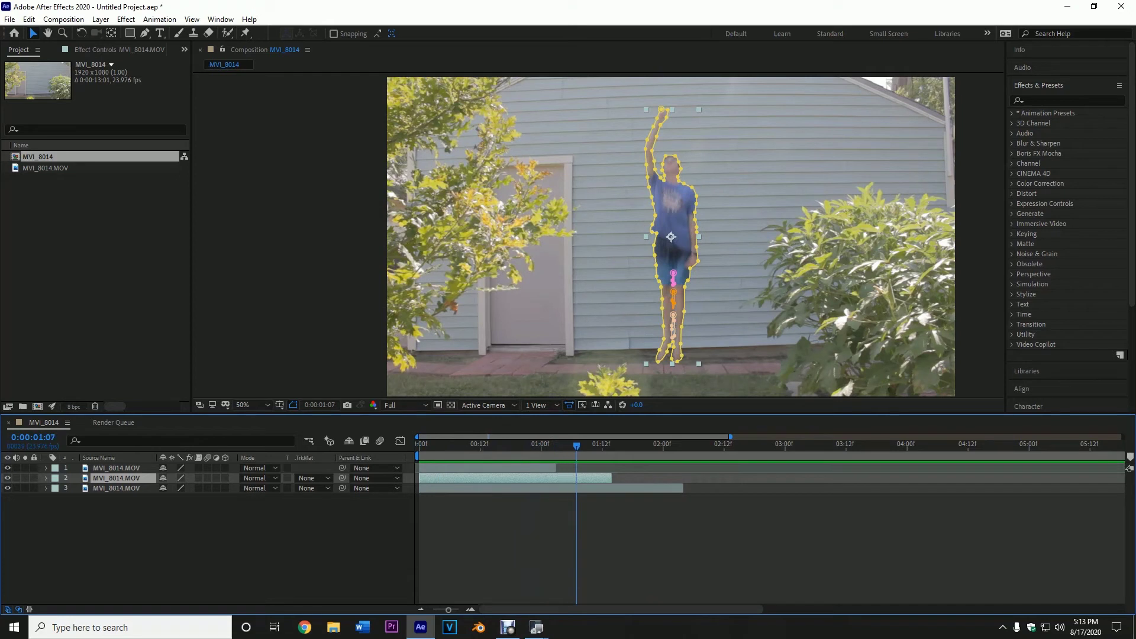
key("Page_Down")
key("Page_Down")
key("Page_Down")
- Deselect the layer and step frame by frame through the freeze and the jump to check the transition at 0:00:01:03
key("F2")
key("Page_Up")
key("Page_Up")
key("Page_Up")
key("Page_Up")
key("Page_Up")
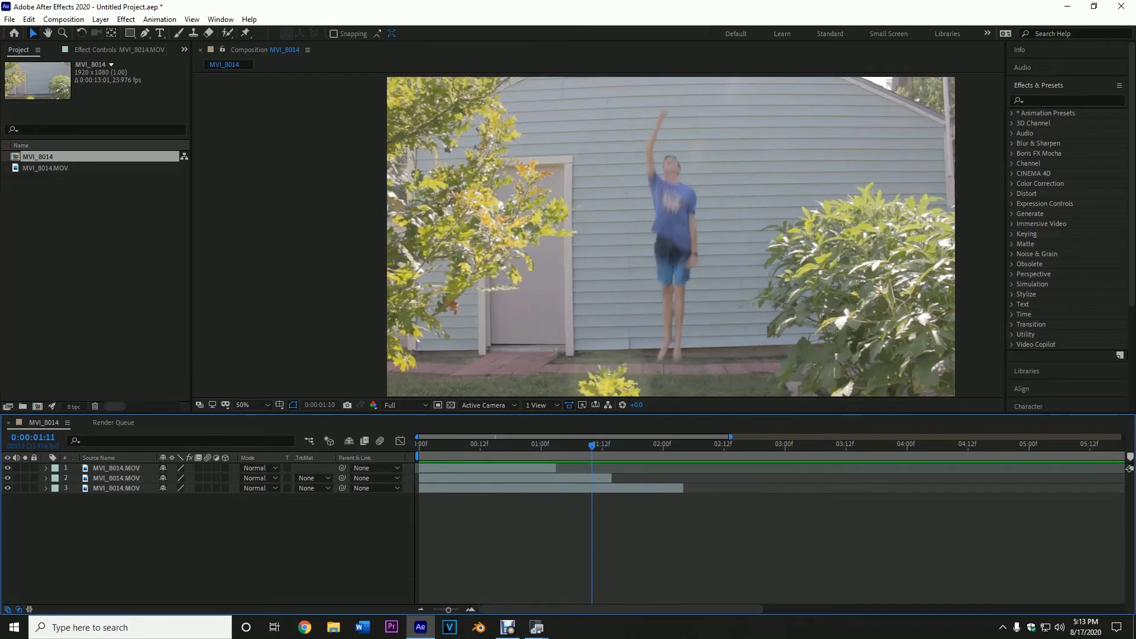
key("Page_Up")
key("Page_Up")
key("Page_Up")
key("Page_Up")
key("Page_Up")
key("Page_Up")
key("Page_Up")
key("Page_Up")
key("Page_Up")
key("Page_Up")
key("Page_Up")
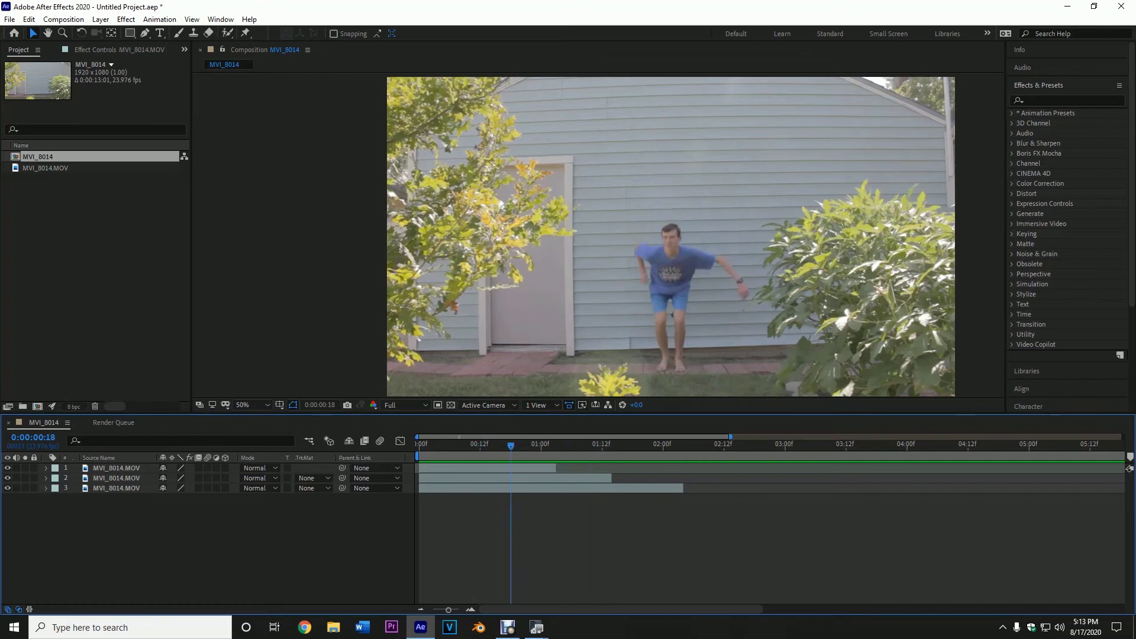
key("Page_Down")
key("Page_Down")
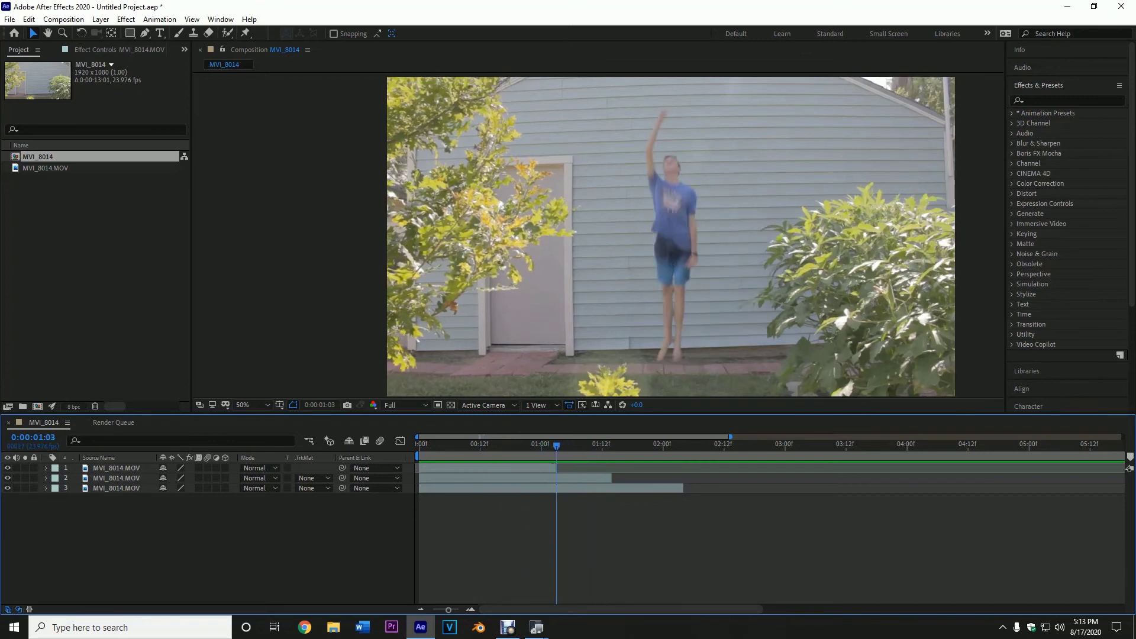
key("Page_Up")
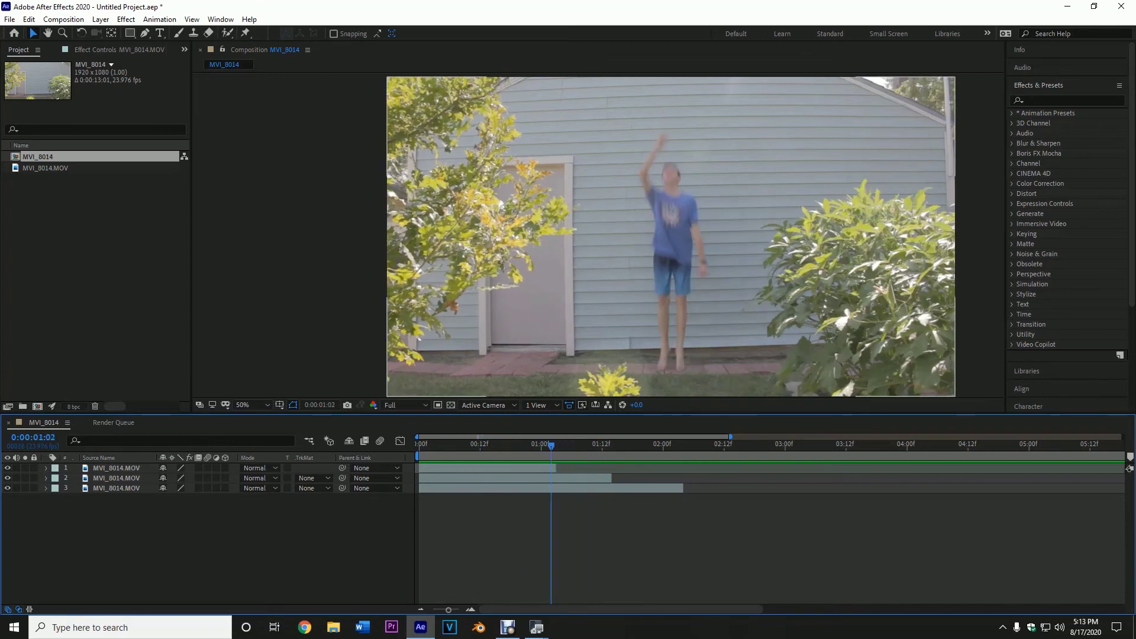
- Trim the end of the masked freeze-frame layer 2 to 0:00:01:07 and step back through the preceding frames
key("Page_Down")
key("Page_Down")
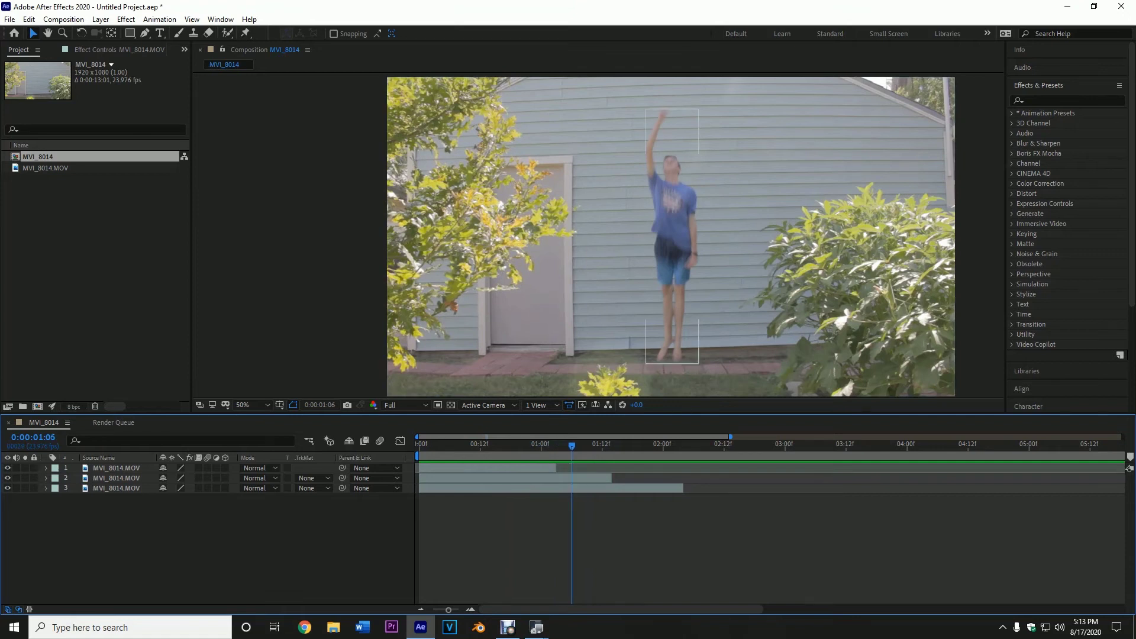
left_click_drag(611, 478, 576, 478)
key("Page_Up")
key("Page_Up")
key("Page_Up")
key("Page_Up")
key("Page_Up")
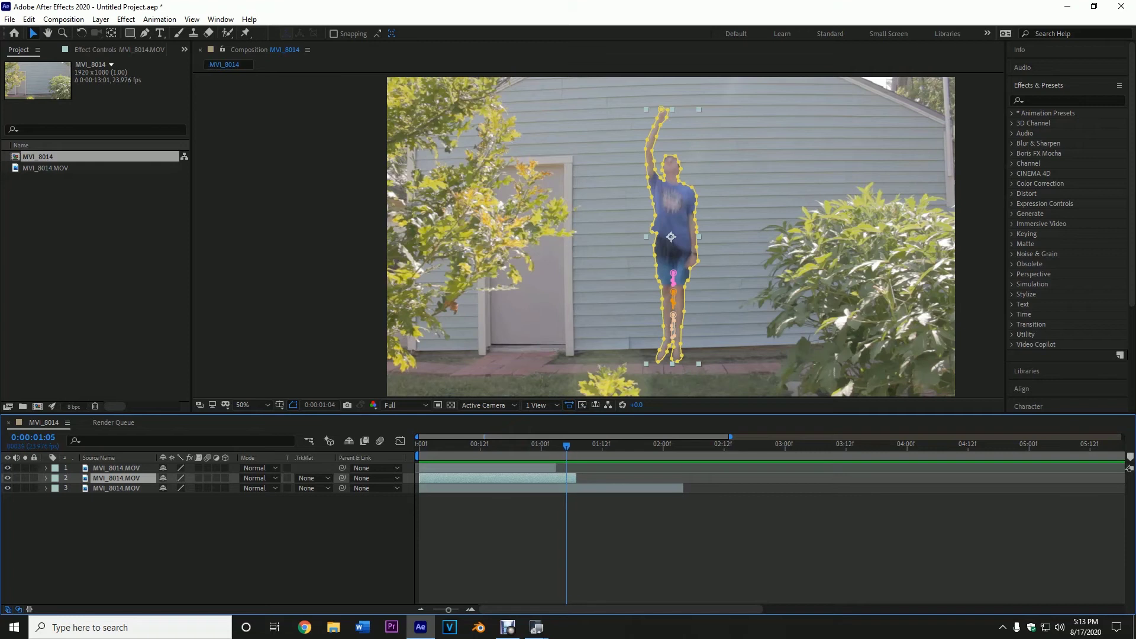
- Step through the frames around the shortened freeze on layer 2 and play the composition from the start to check its timing
key("Page_Down")
key("Page_Down")
key("Page_Down")
key("Page_Down")
key("Page_Down")
key("Page_Up")
key("Page_Up")
key("Page_Up")
key("space")
left_click_drag(576, 445, 419, 446)
key("space")
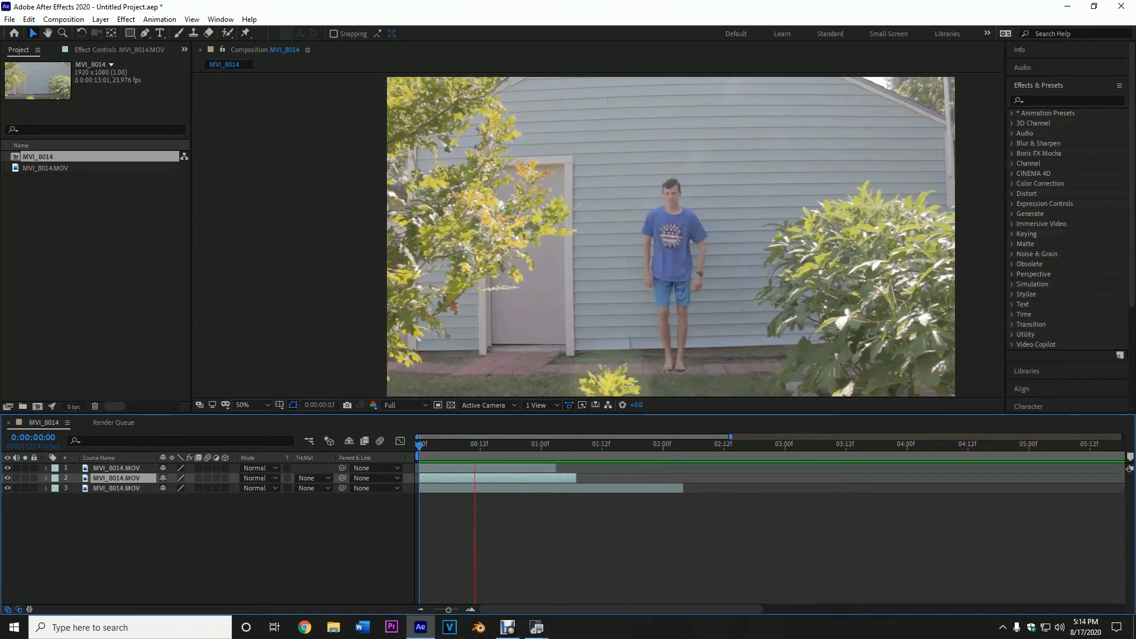
key("space")
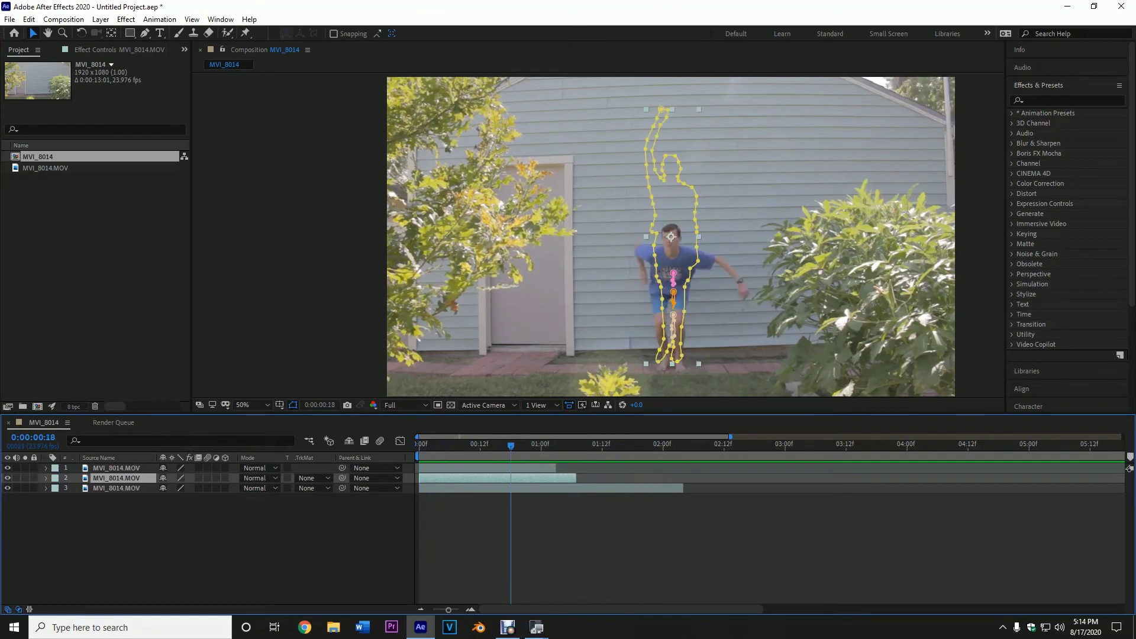
- Expand layer 2's transform properties and start its Position animation with a keyframe of 960.0, 540.0 at 0:00:01:03
key("Page_Down")
key("Page_Down")
key("Page_Down")
key("Page_Down")
key("Page_Down")
key("Page_Down")
key("Page_Down")
key("Page_Down")
key("Page_Down")
key("Page_Down")
key("Page_Up")
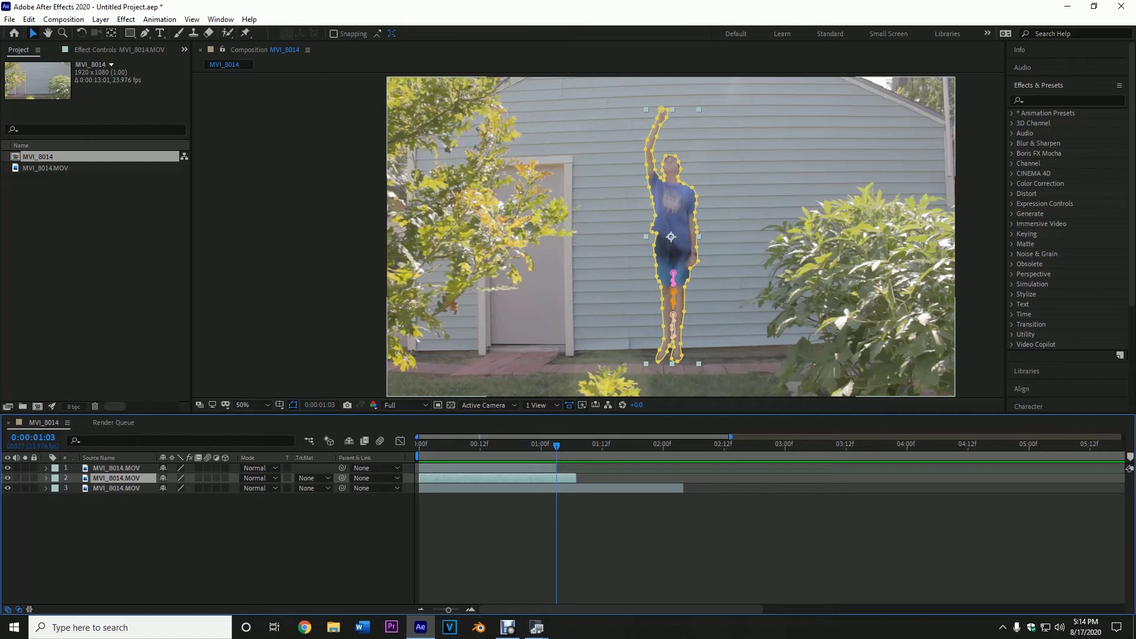
left_click(47, 478)
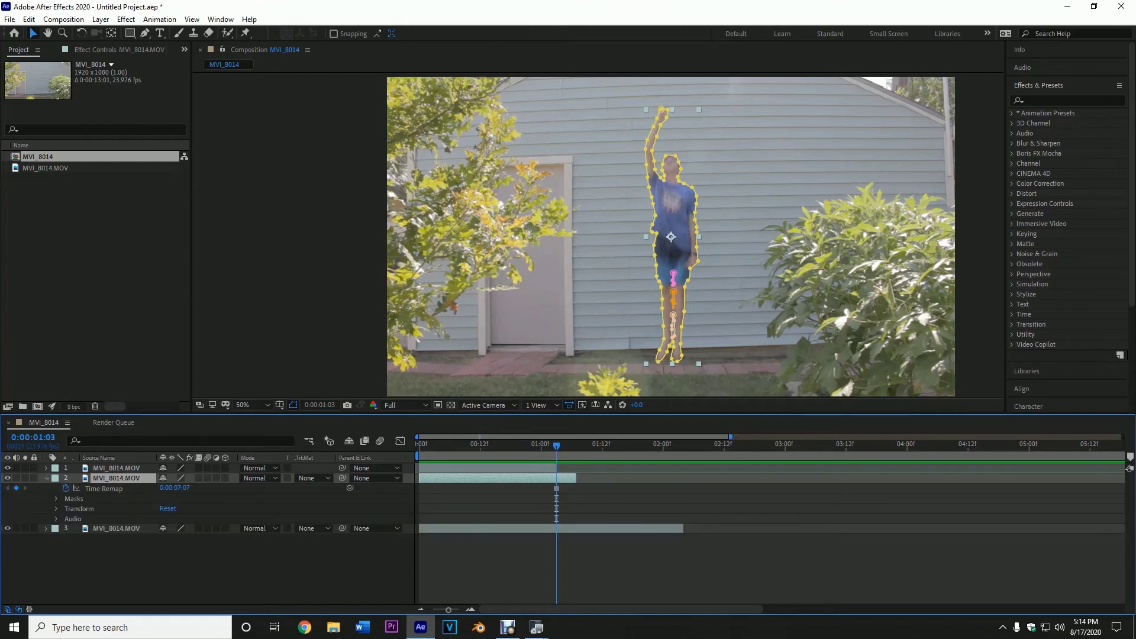
left_click(57, 509)
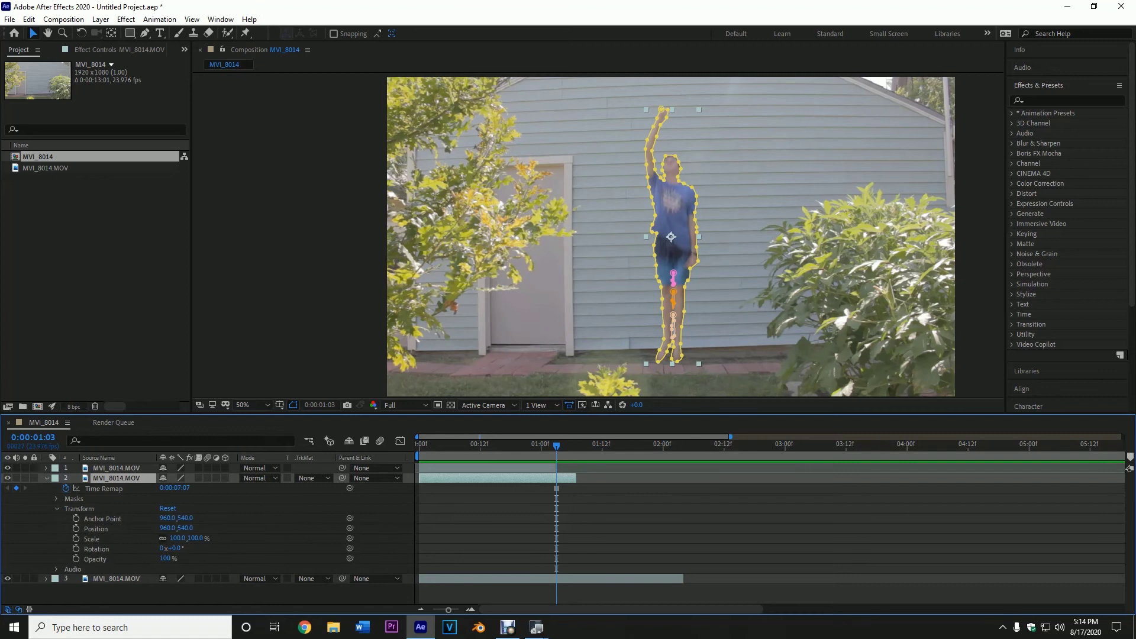
left_click(96, 529)
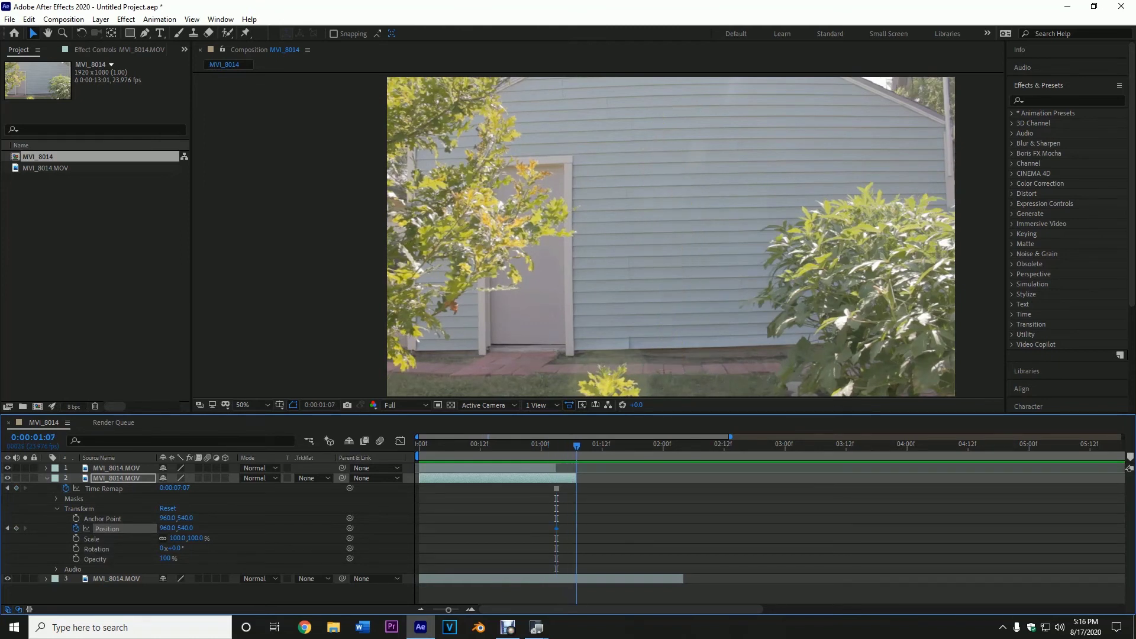
- Move layer 2 upward out of the frame with a Position keyframe of 960.0, -585.0 at 0:00:01:06
left_click_drag(185, 528, 43, 527)
left_click_drag(185, 527, 15, 528)
left_click_drag(185, 528, 7, 528)
left_click_drag(185, 528, 52, 528)
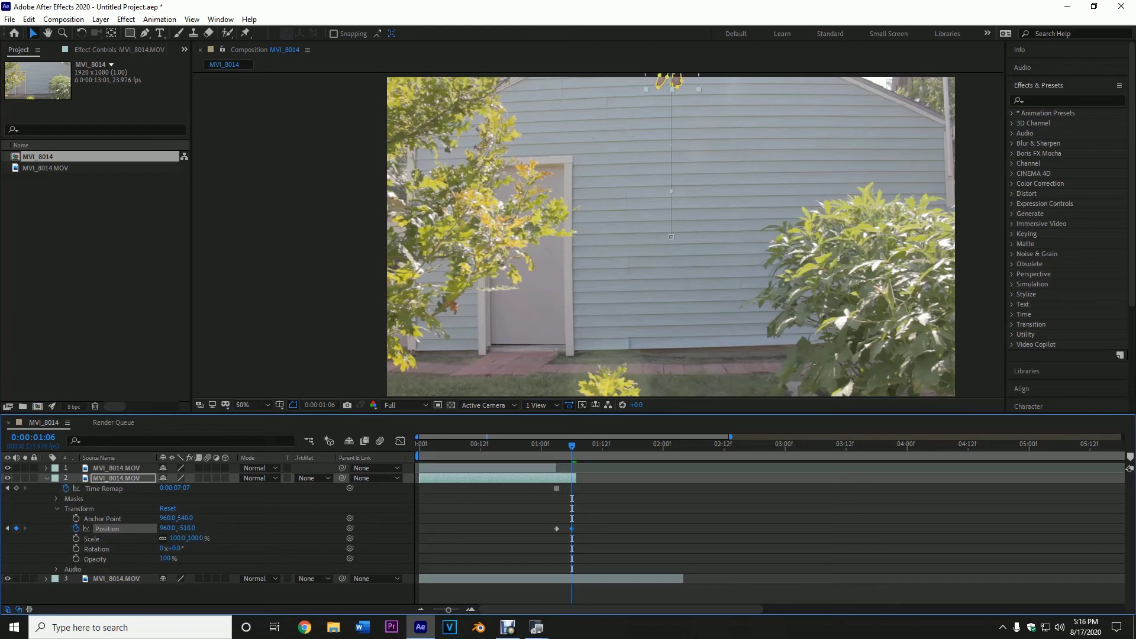
- Step through the frames from 0:00:01:02 to 0:00:01:06 and play the composition from the start to check the upward launch
key("Page_Up")
key("Page_Up")
key("Page_Up")
key("Page_Up")
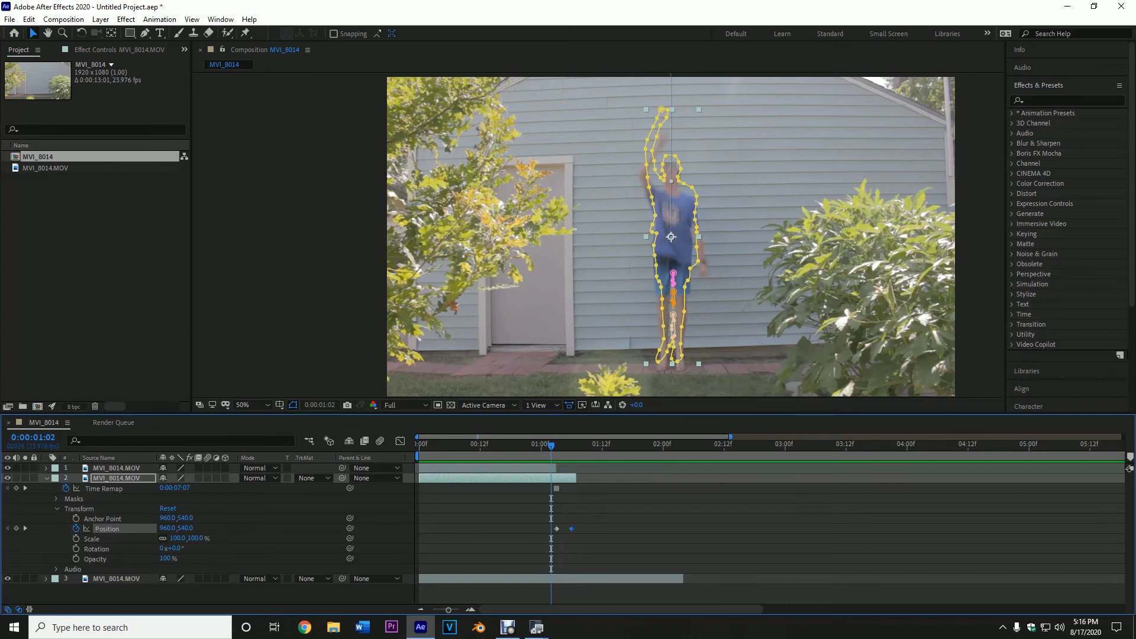
key("Page_Down")
key("Page_Down")
key("Page_Down")
key("Page_Down")
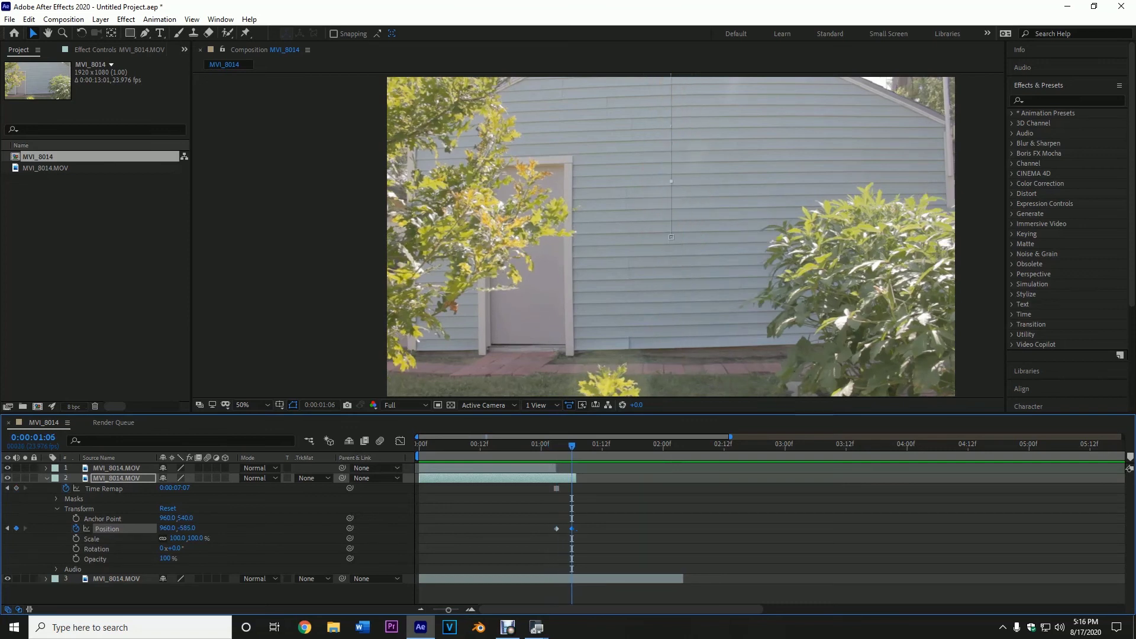
key("Home")
key("space")
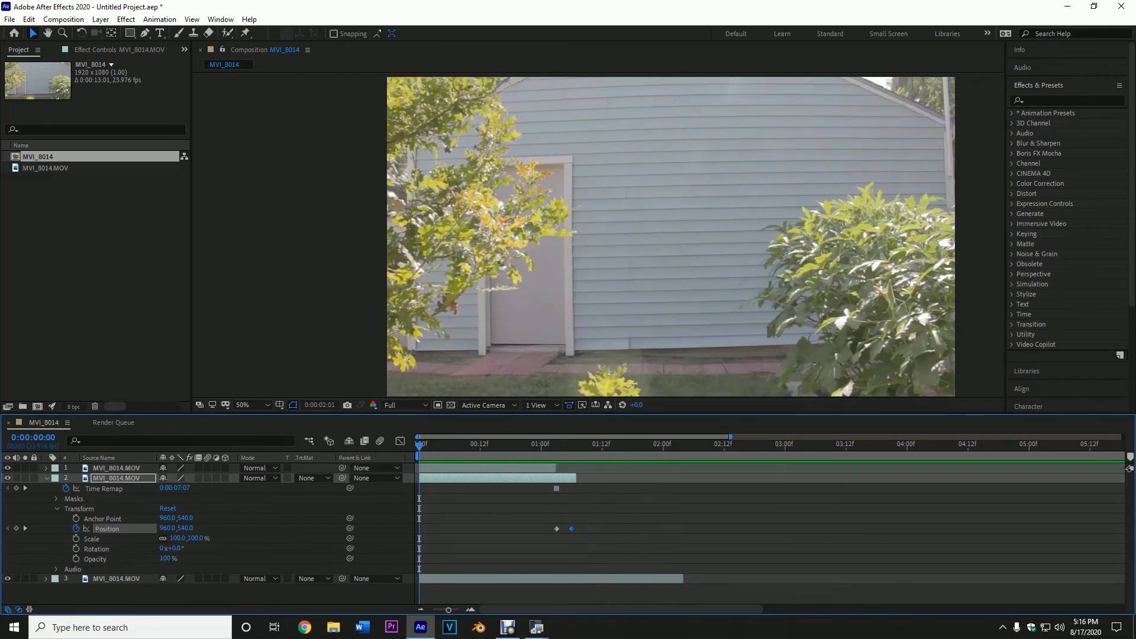
key("space")
key("Page_Down")
key("Page_Down")
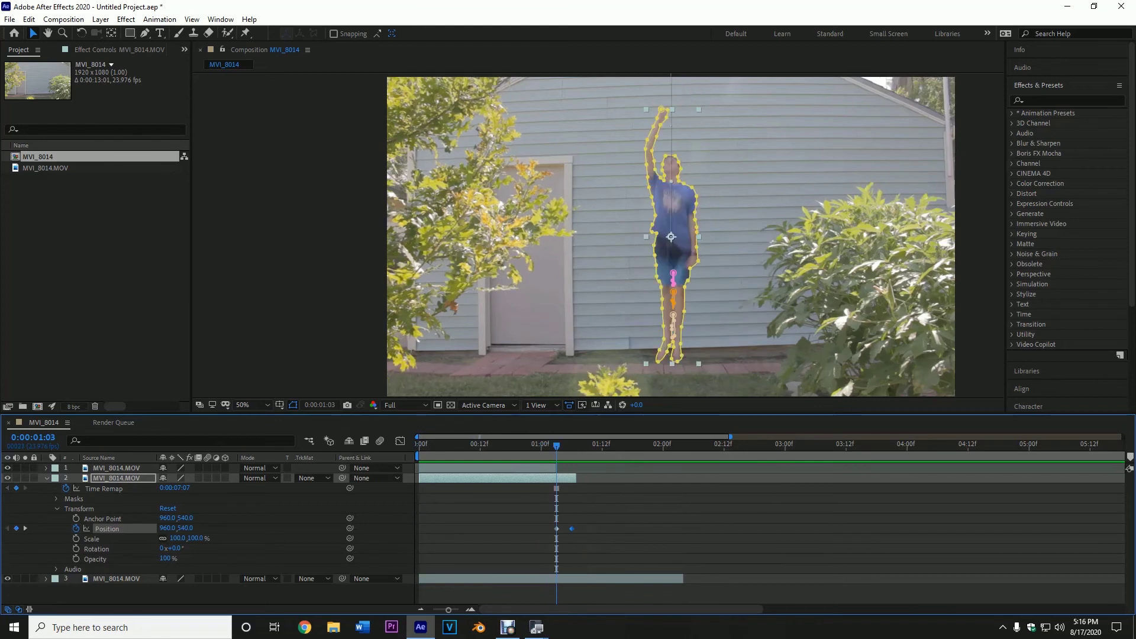
- Extend layer 2's end to 0:00:01:09, move its second Position keyframe to 0:00:01:08, and preview the slower launch
left_click(117, 478)
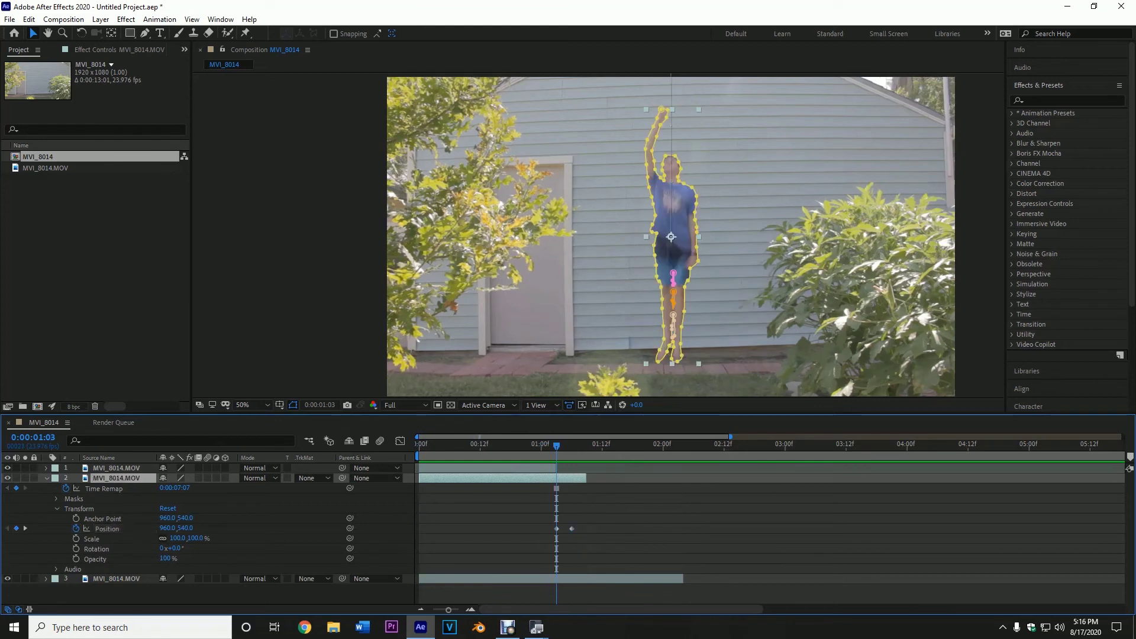
left_click_drag(572, 528, 576, 529)
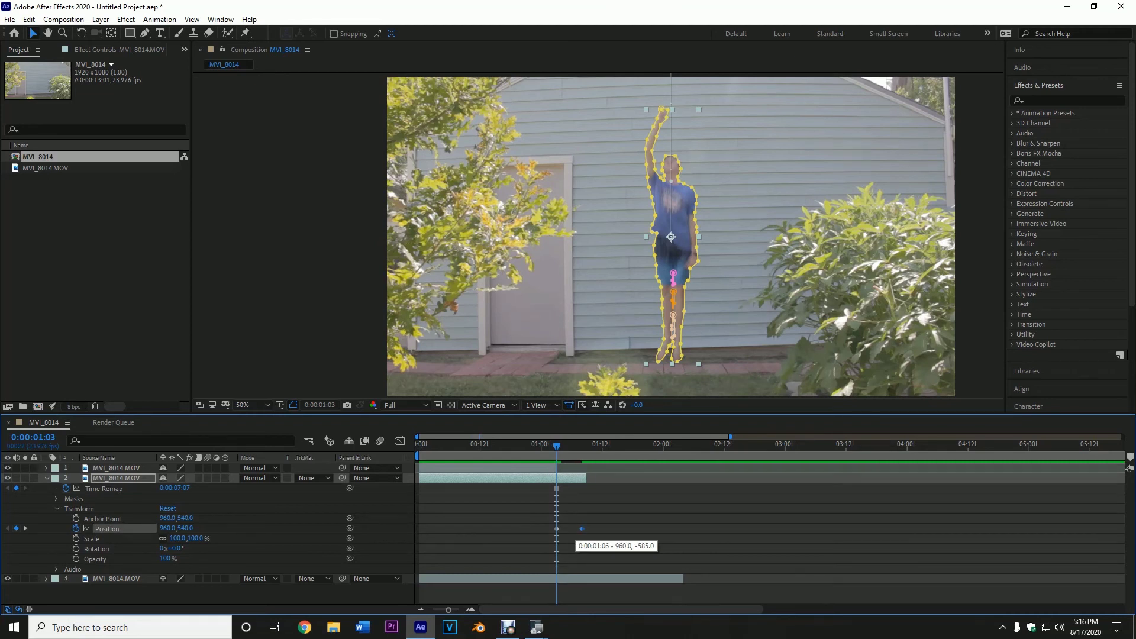
key("Home")
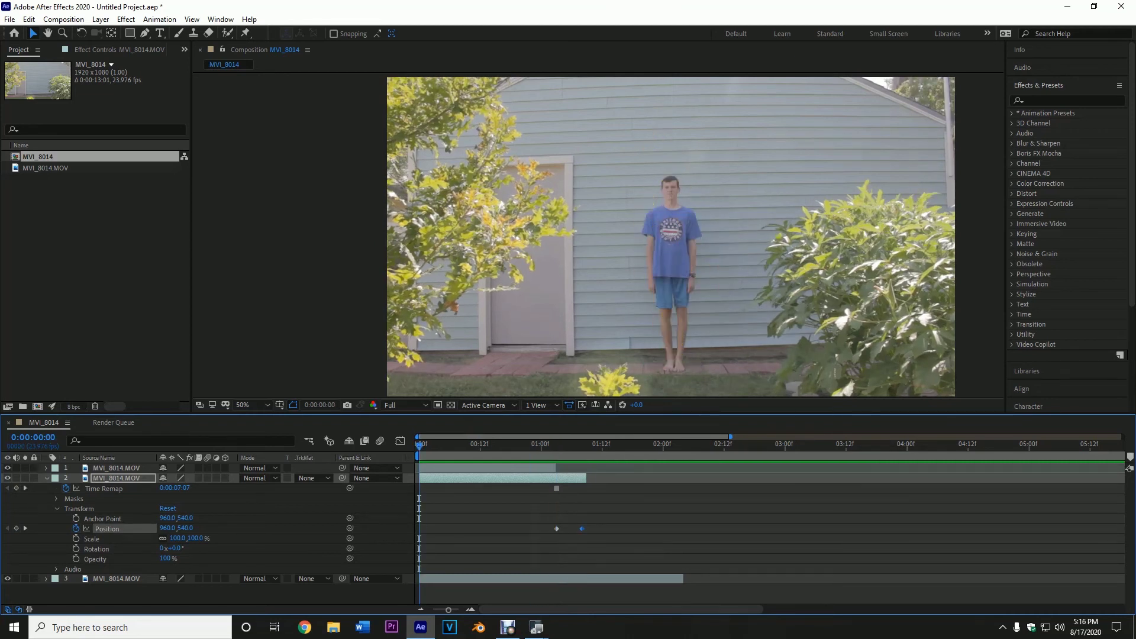
key("space")
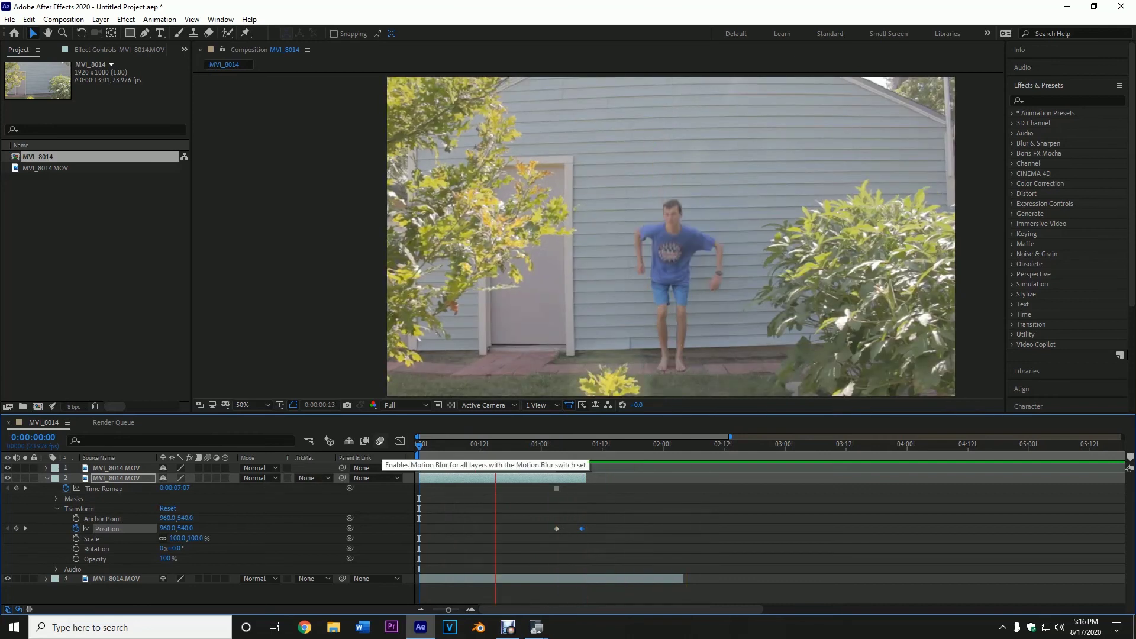
key("space")
key("k")
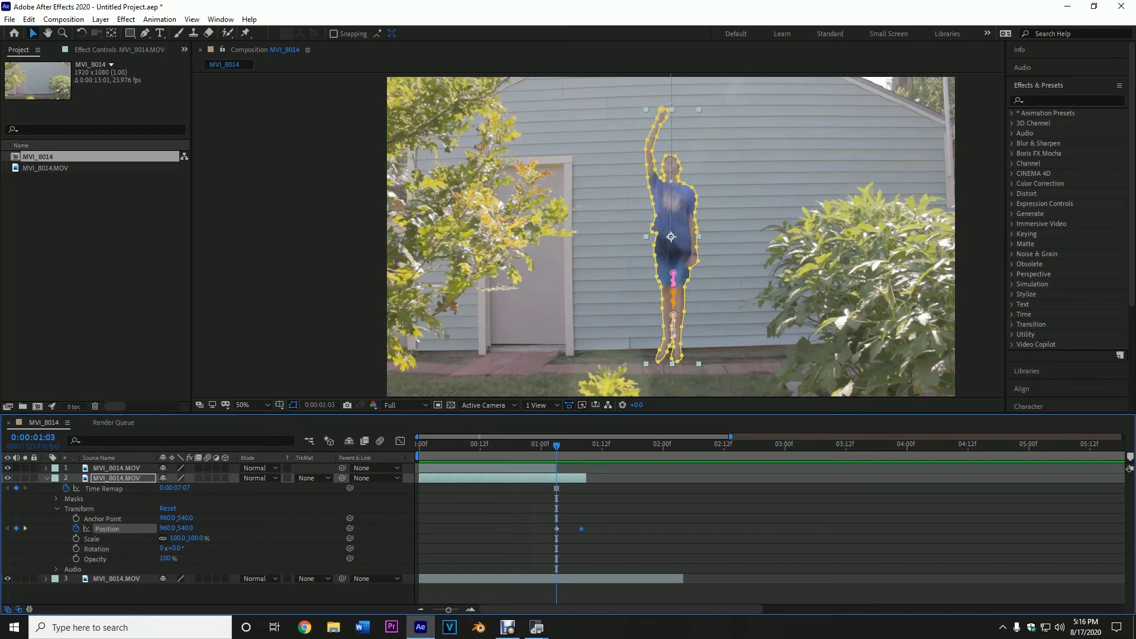
- Extend layer 2's end to 0:00:01:12, move its second Position keyframe to about 0:00:01:11, and preview the launch
key("Page_Down")
key("Page_Down")
key("Page_Down")
key("Page_Down")
left_click_drag(585, 478, 601, 478)
left_click_drag(581, 529, 597, 529)
left_click_drag(576, 445, 449, 446)
key("space")
- Move layer 2's second Position keyframe to 0:00:01:09 and play the composition from the start with the layer deselected
left_click_drag(597, 529, 586, 529)
key("space")
key("space")
left_click_drag(470, 445, 419, 446)
left_click(474, 593)
key("space")
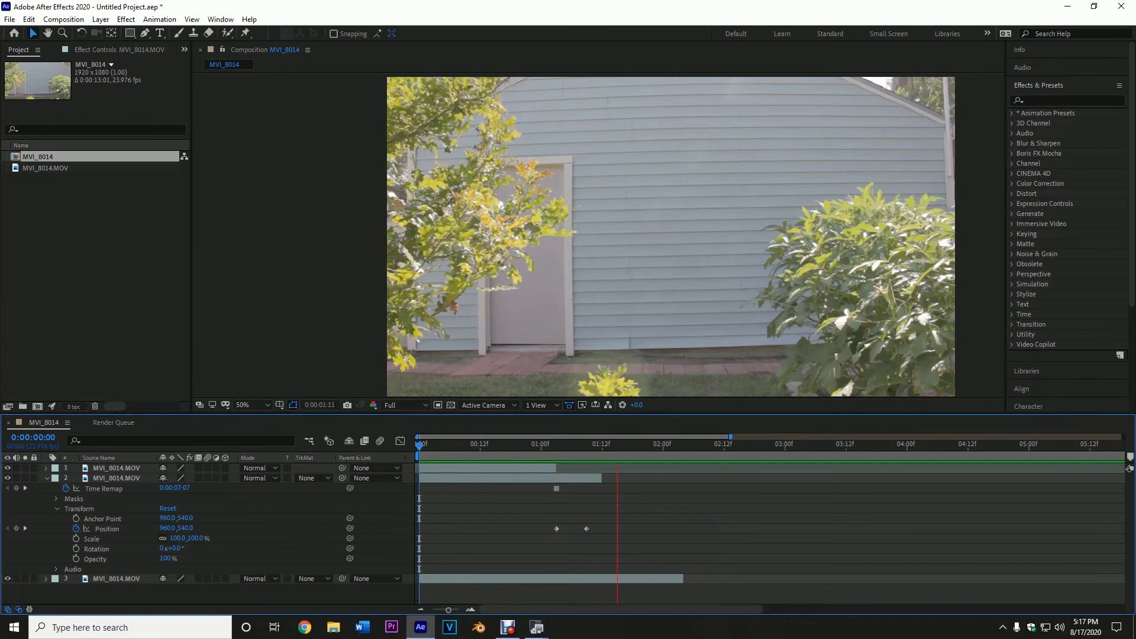
- Trim layer 2's end to its last Position keyframe at 0:00:01:09 and collapse the layer's properties
left_click_drag(498, 446, 582, 446)
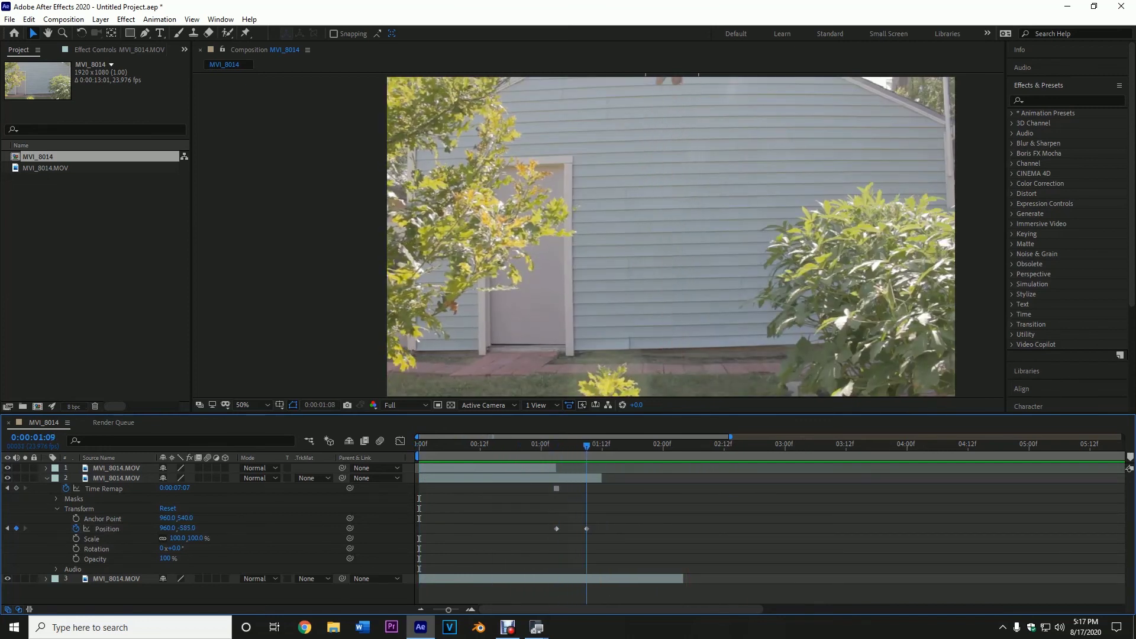
left_click_drag(601, 478, 587, 478)
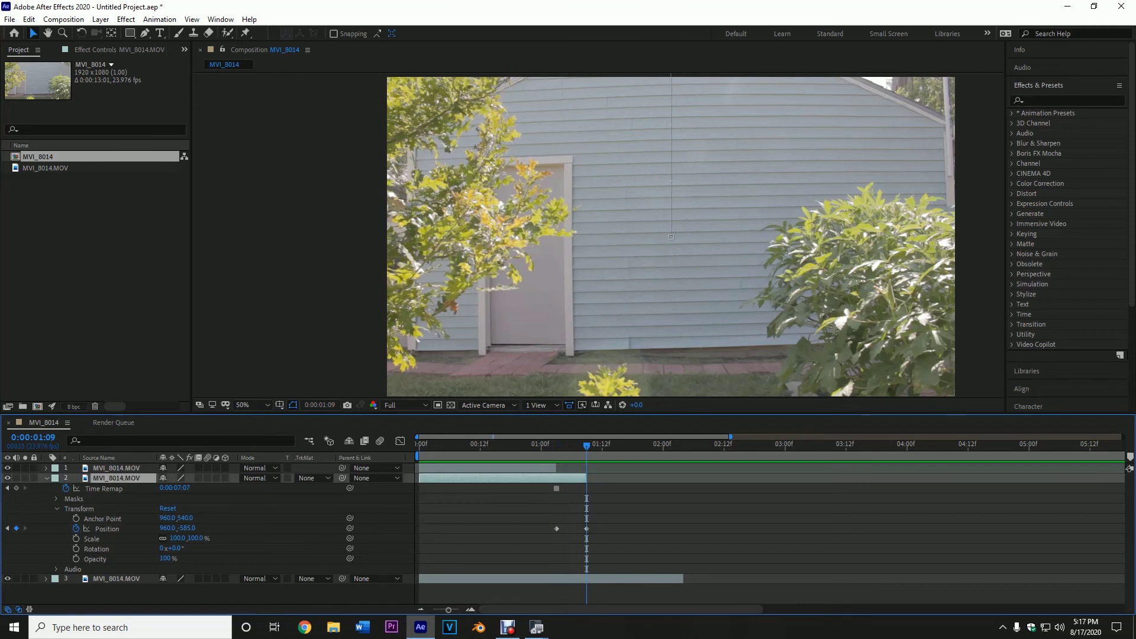
key("Home")
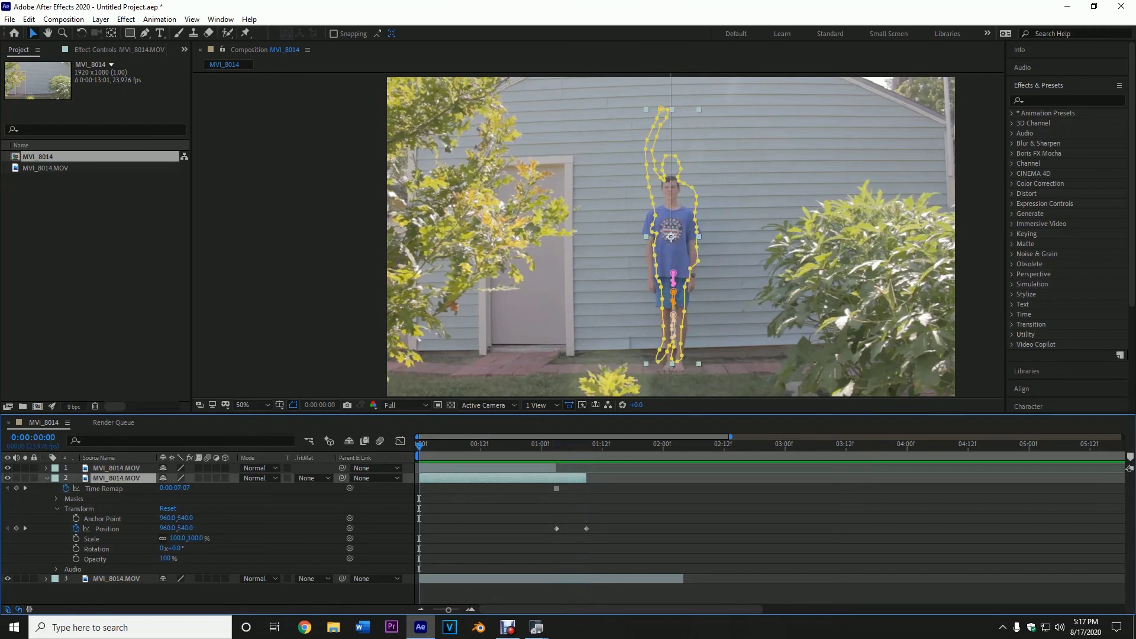
left_click(57, 509)
key("F2")
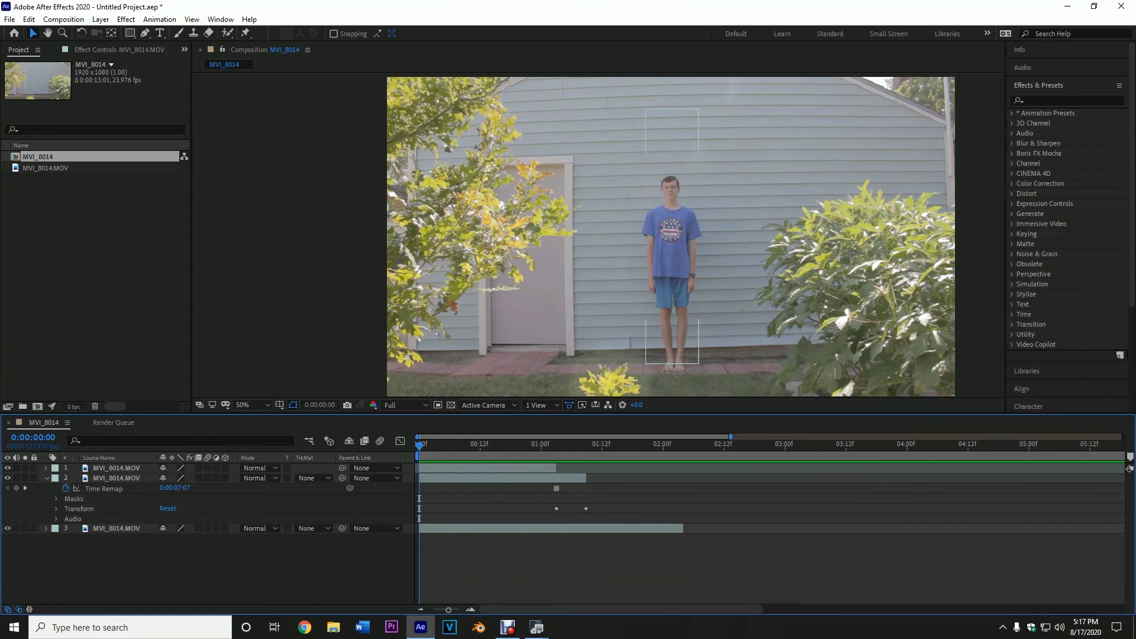
left_click(46, 478)
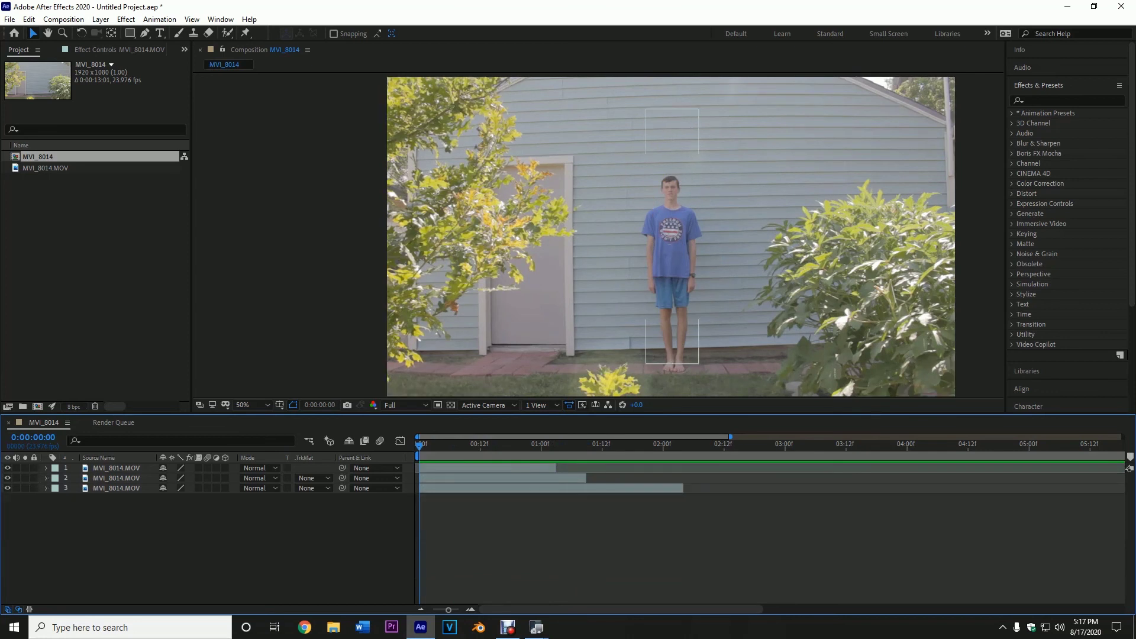
- Enable motion blur for layer 2 and for the composition, checking the moving figure at 0:00:01:04
left_click(207, 478)
key("space")
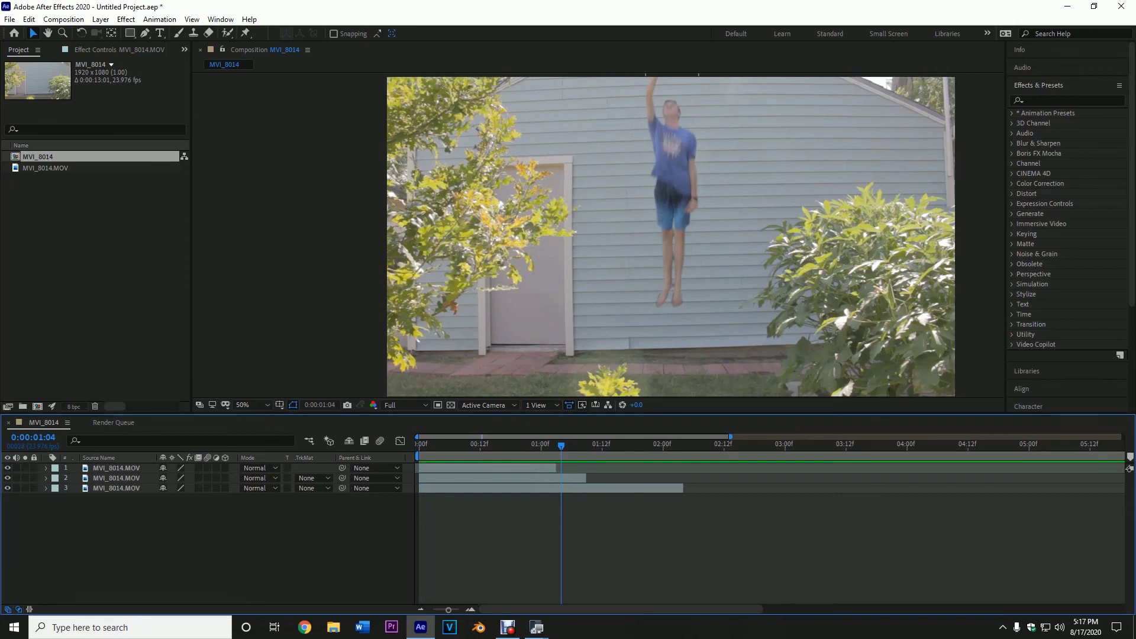
left_click(207, 478)
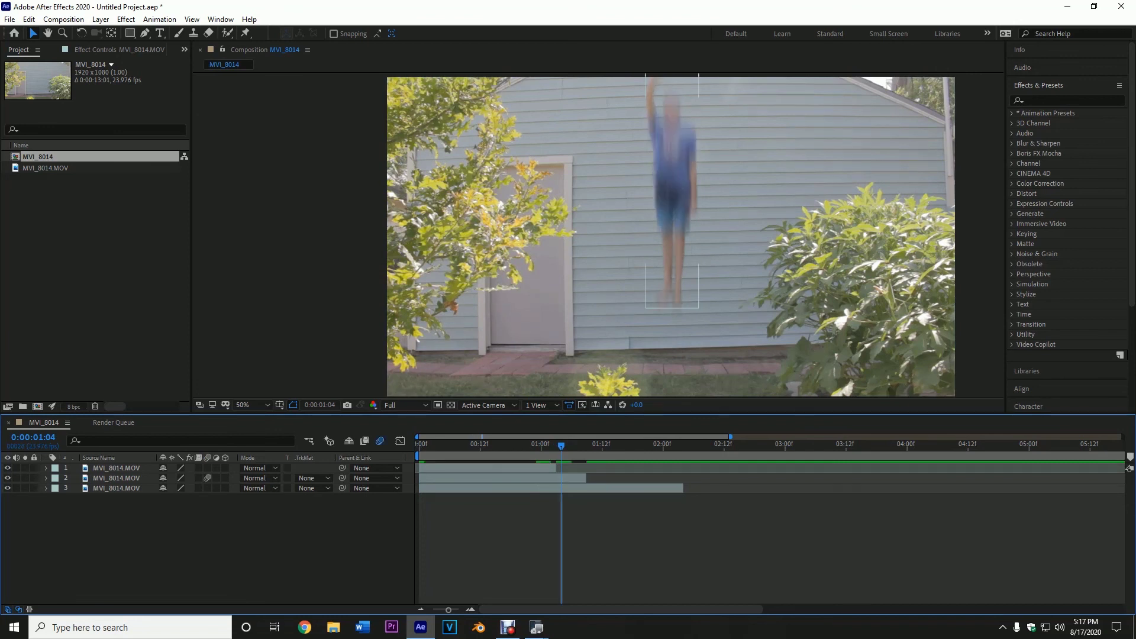
- Play the composition from the start to review the launch out of the frame with motion blur
key("Home")
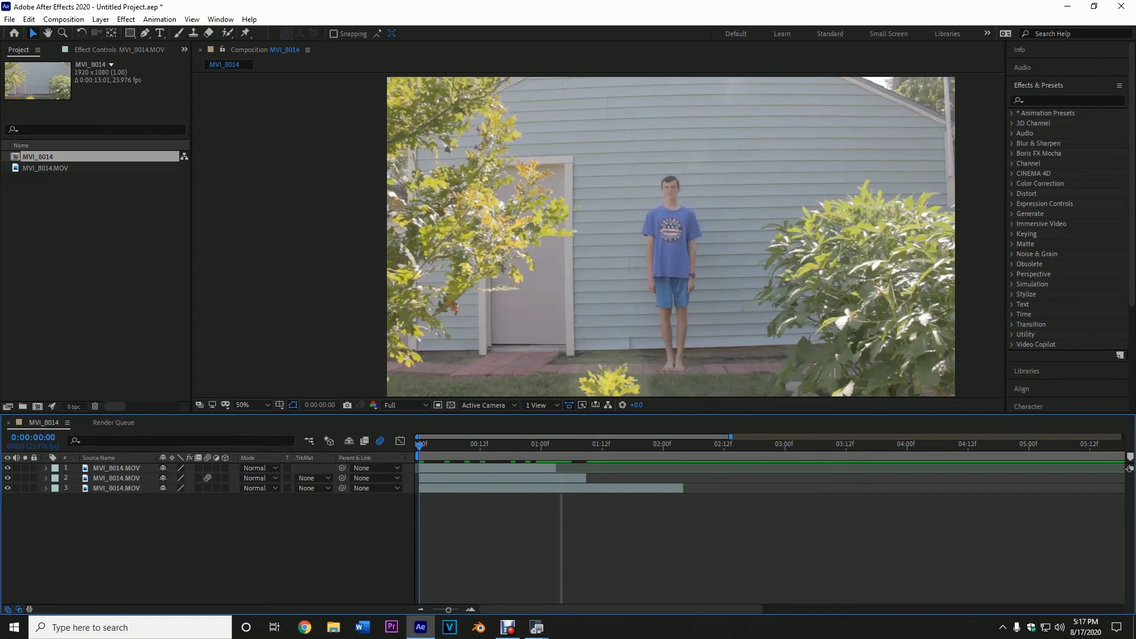
key("space")
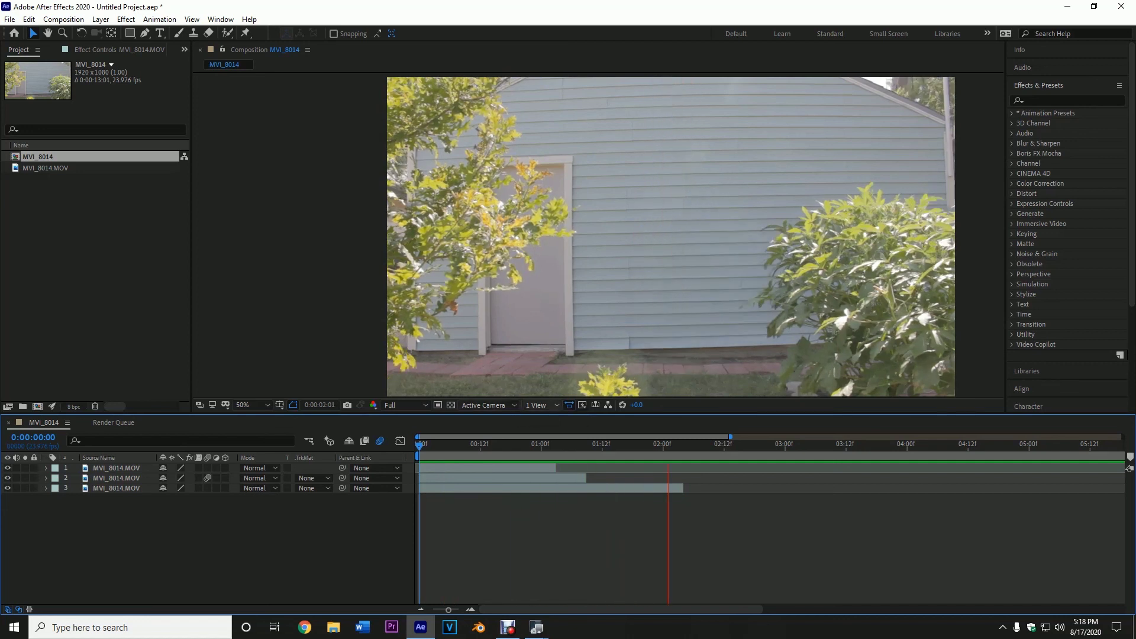
key("space")
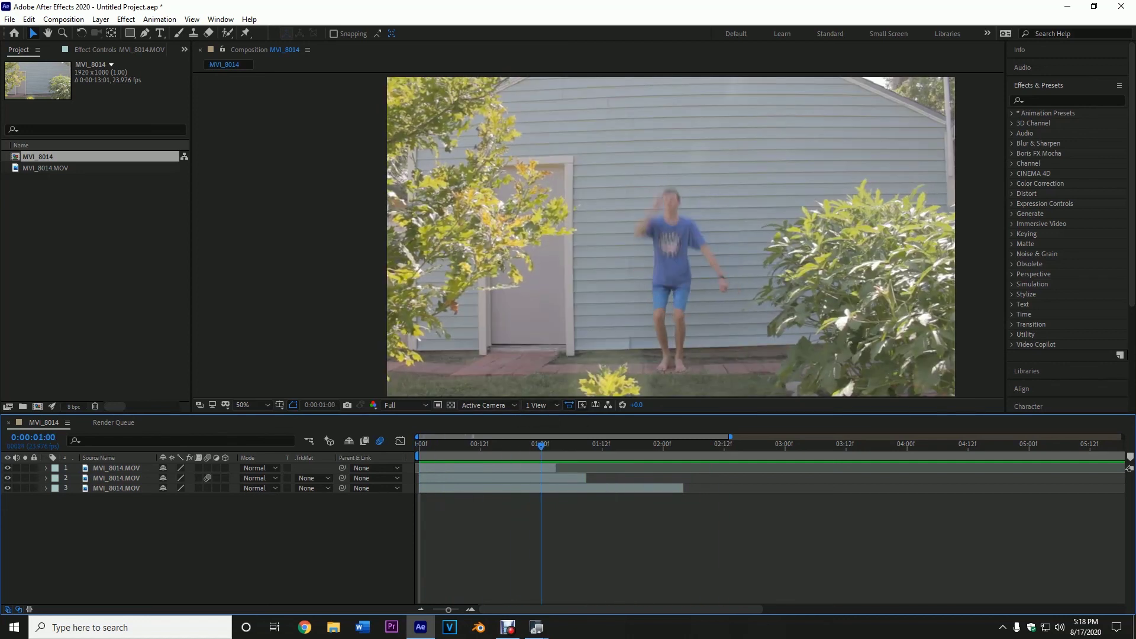
key("space")
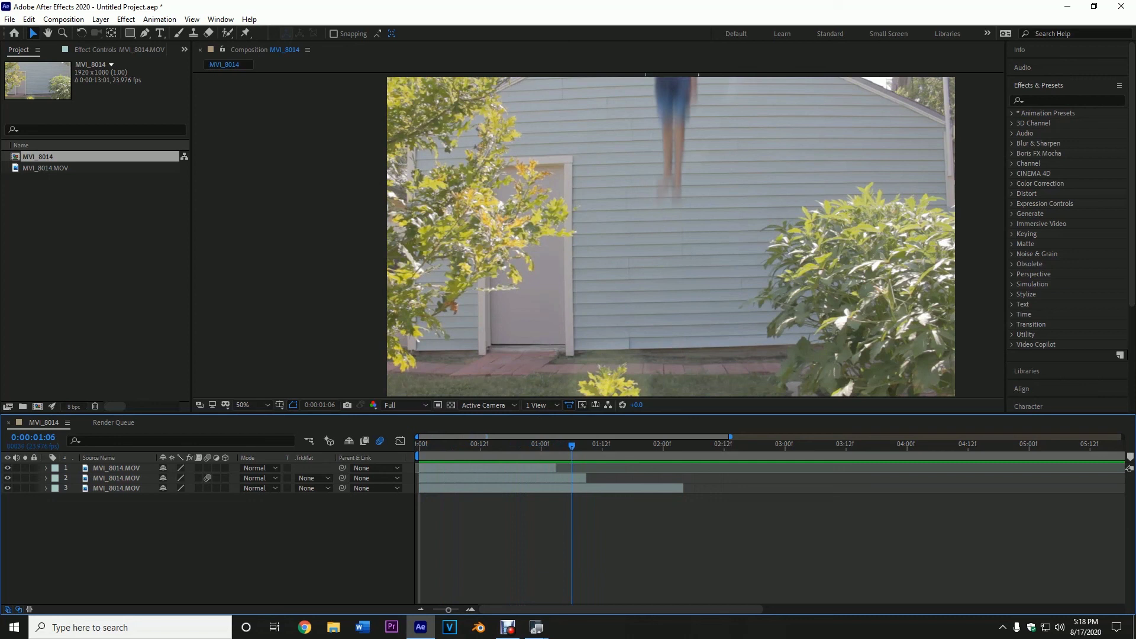